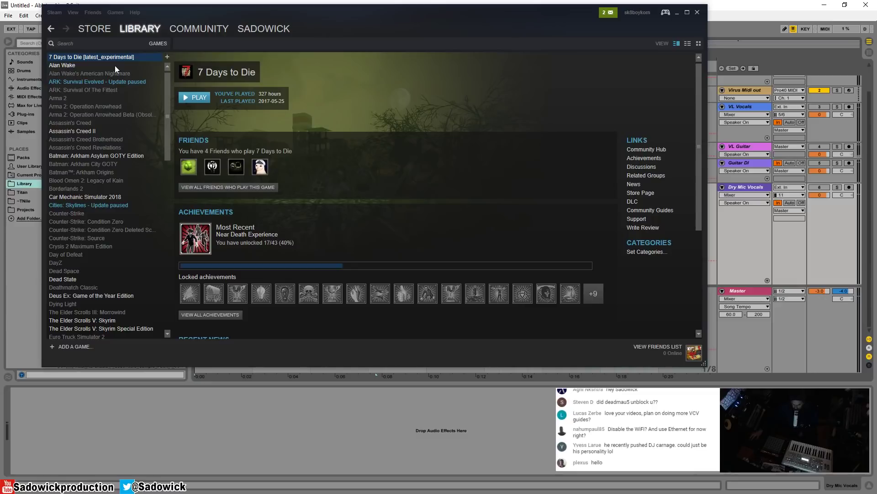
# Open the front page of the Steam store and show its Top Sellers list.
pyautogui.moveTo(96, 26)
pyautogui.click(108, 45)
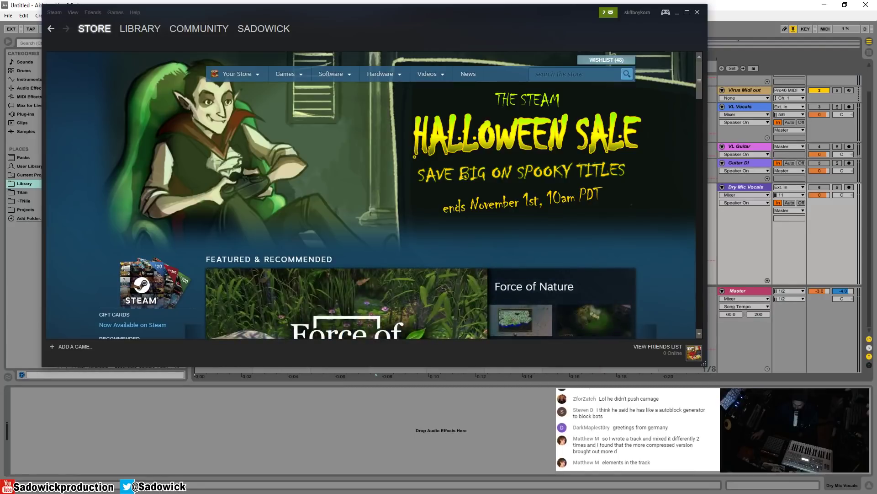
pyautogui.scroll(-3, 318, 206)
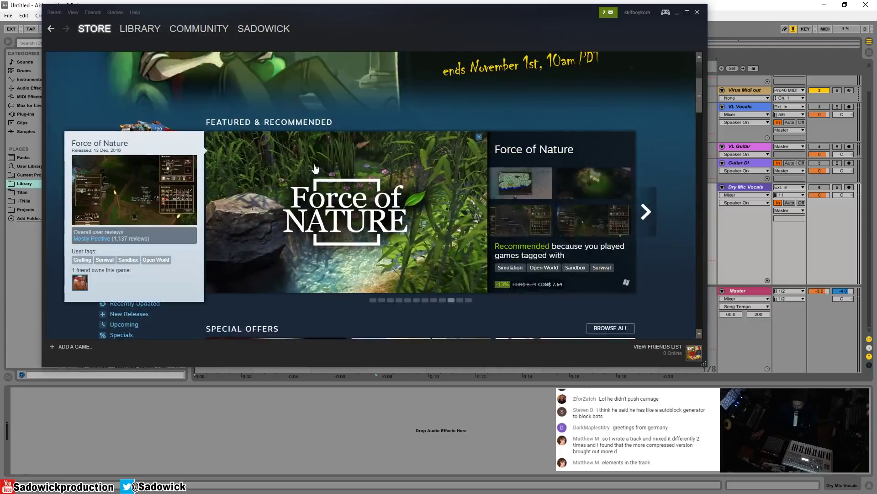
pyautogui.scroll(-3, 316, 168)
pyautogui.scroll(-4, 315, 168)
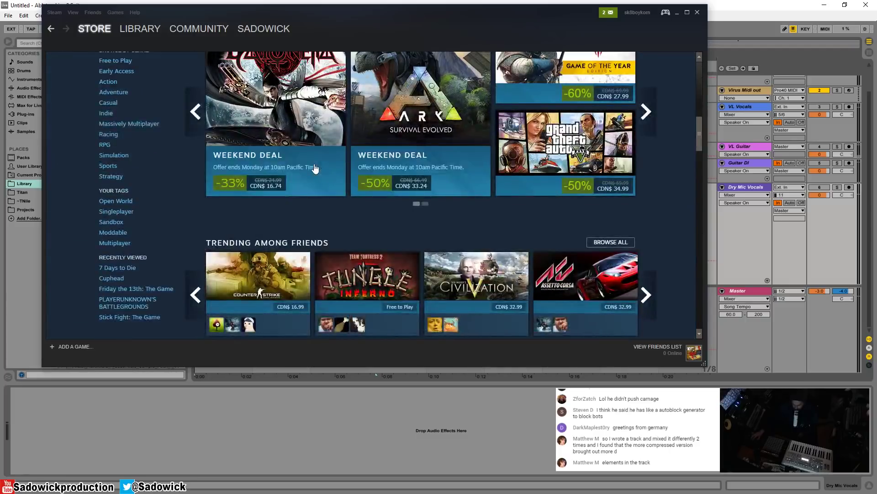
pyautogui.scroll(-3, 314, 169)
pyautogui.scroll(-14, 315, 168)
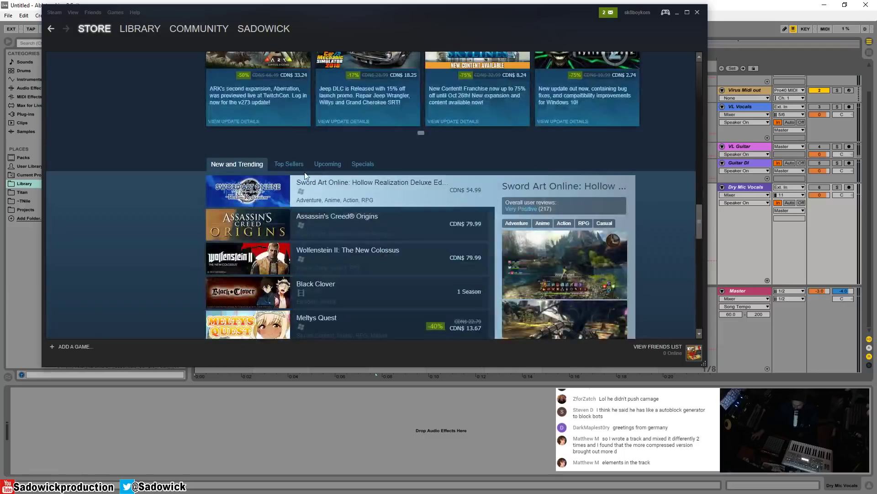
pyautogui.click(290, 163)
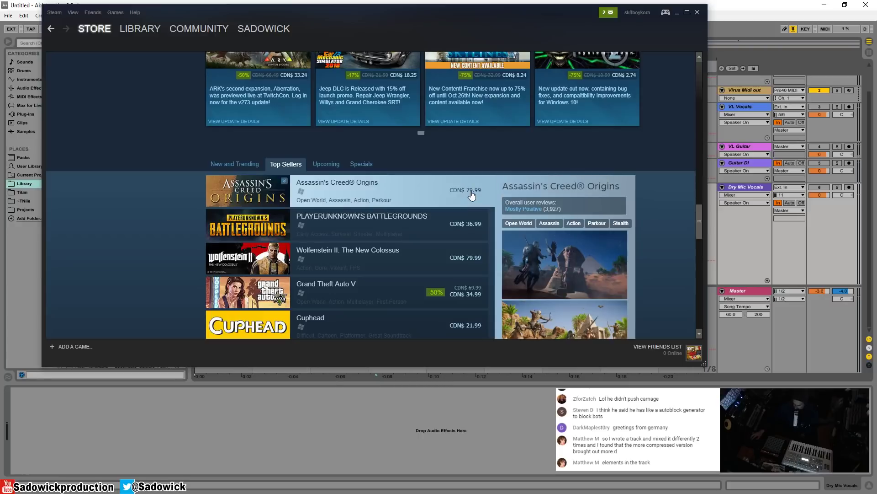
# Look through the front page's top-selling games and open the full Top Sellers list.
pyautogui.scroll(-3, 471, 196)
pyautogui.scroll(1, 470, 187)
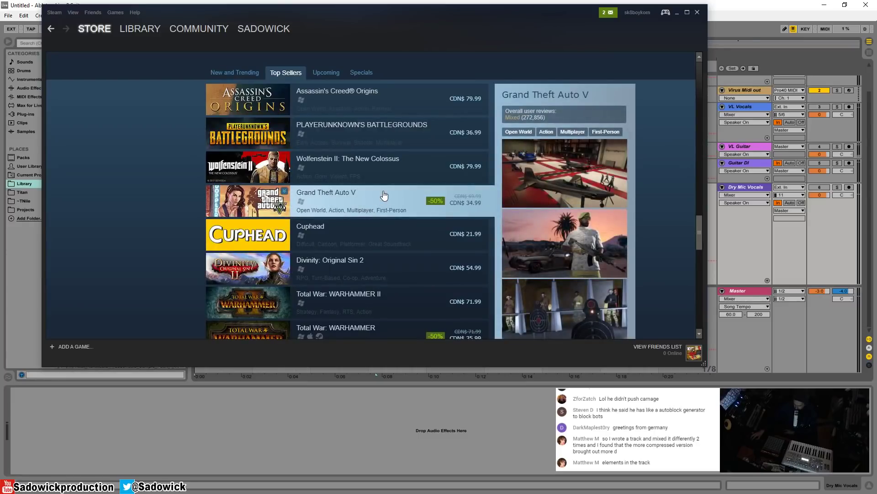
pyautogui.scroll(-1, 384, 196)
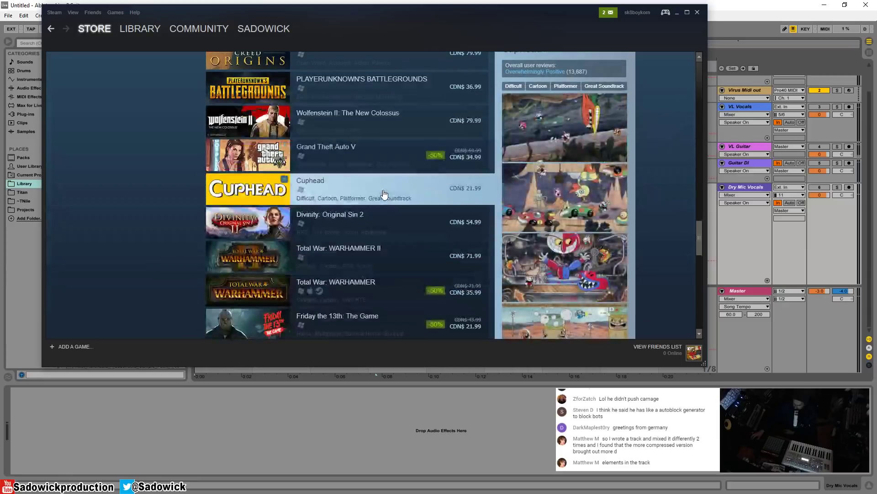
pyautogui.scroll(-2, 384, 194)
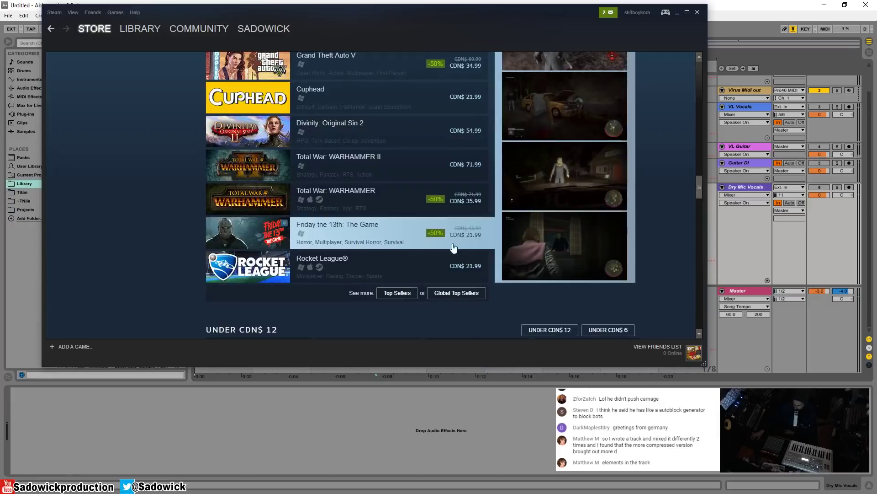
pyautogui.click(398, 294)
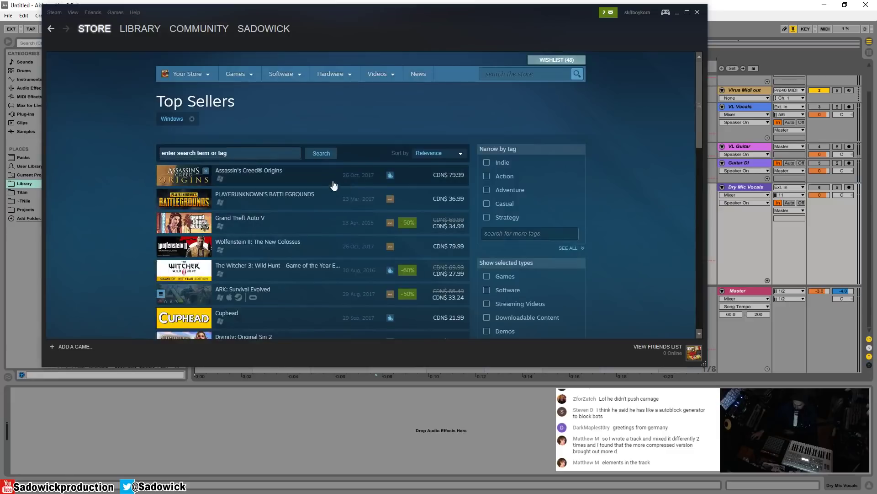
# Examine the games, discounts and prices on the first page of the full Top Sellers list, then return to Ableton Live.
pyautogui.scroll(-2, 335, 182)
pyautogui.scroll(-1, 270, 215)
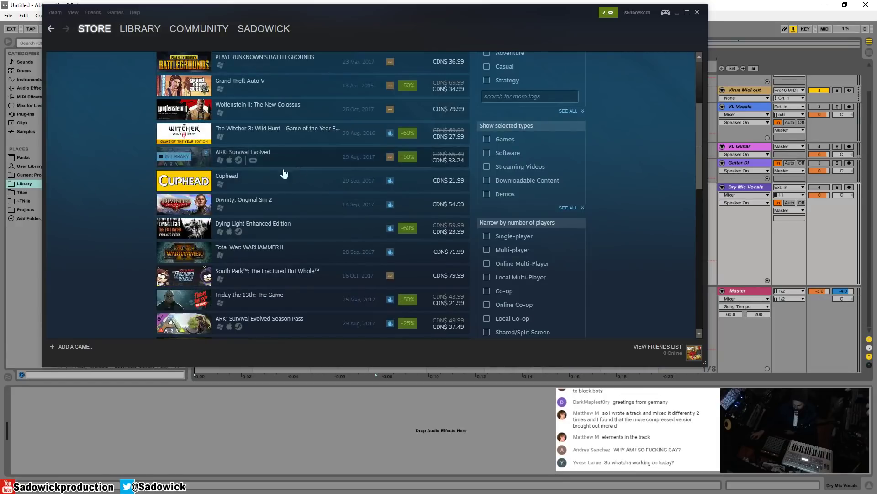
pyautogui.scroll(-1, 261, 177)
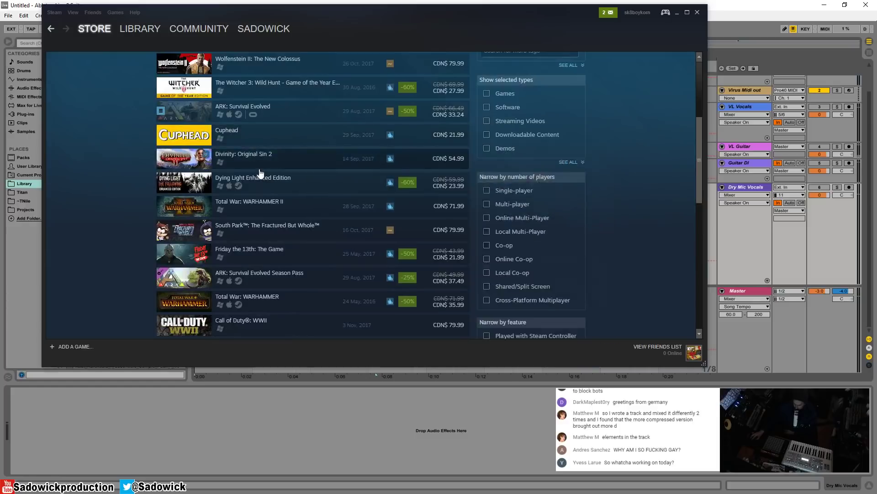
pyautogui.scroll(-1, 308, 230)
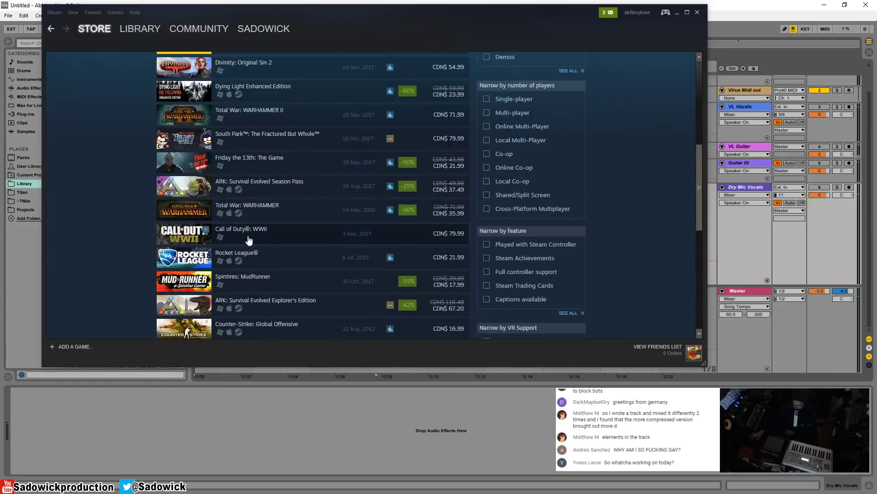
pyautogui.scroll(-3, 249, 240)
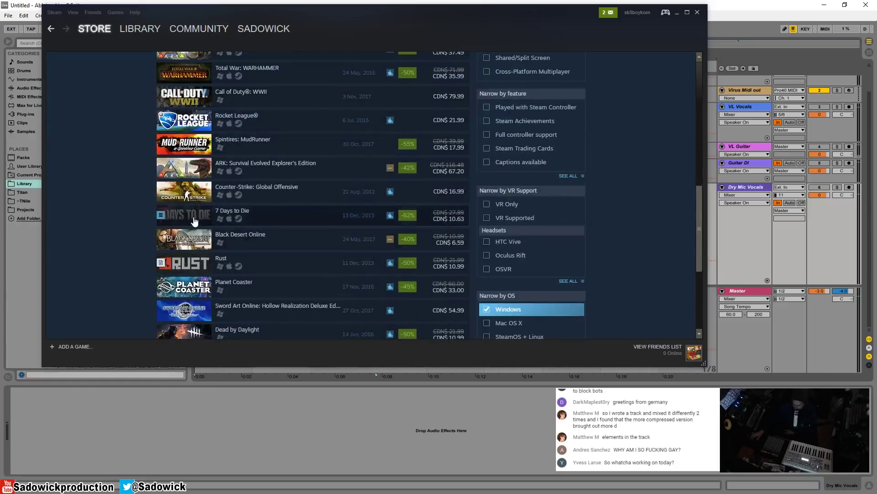
pyautogui.scroll(-2, 323, 231)
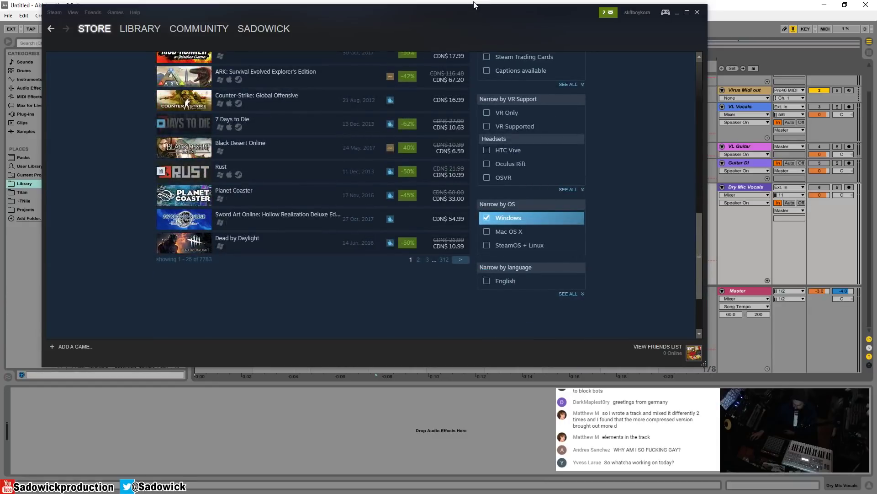
pyautogui.click(236, 3)
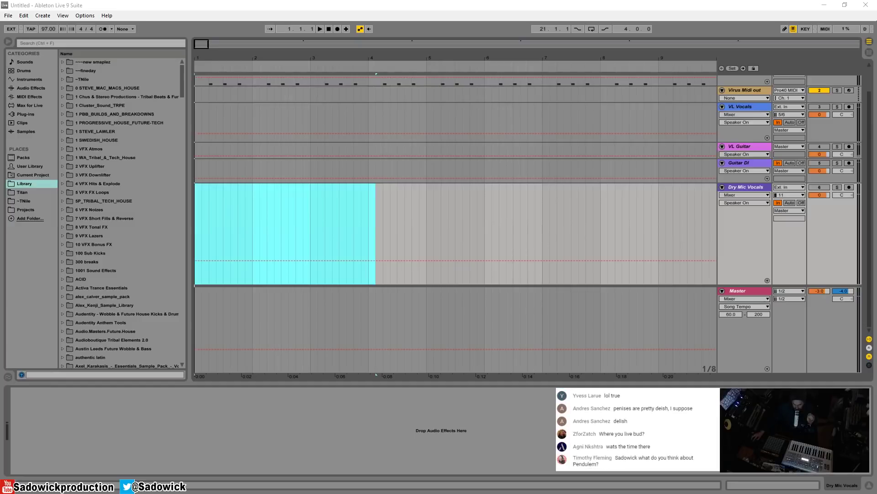
# Switch to the Google Maps page for Galiano Island and examine where the island lies relative to Vancouver and the Pacific coast.
pyautogui.hotkey('alt', 'Tab')
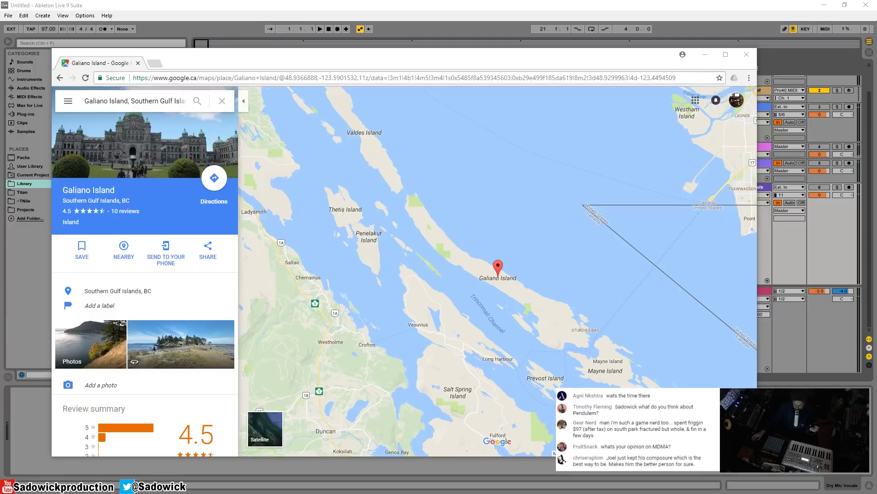
pyautogui.moveTo(548, 244); pyautogui.dragTo(518, 214)
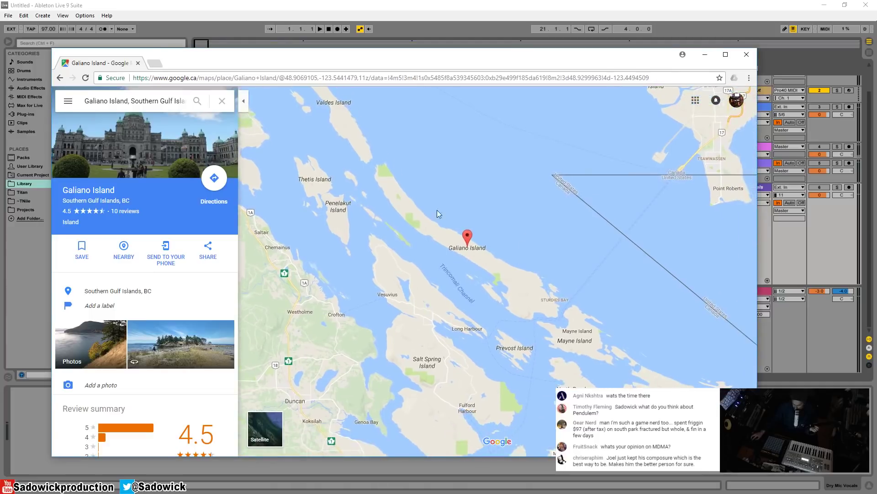
pyautogui.scroll(-2, 501, 279)
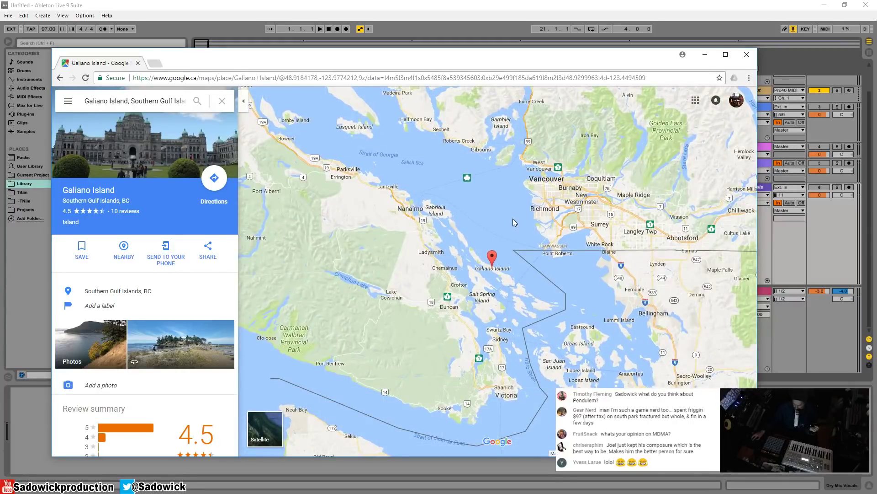
pyautogui.scroll(-3, 478, 237)
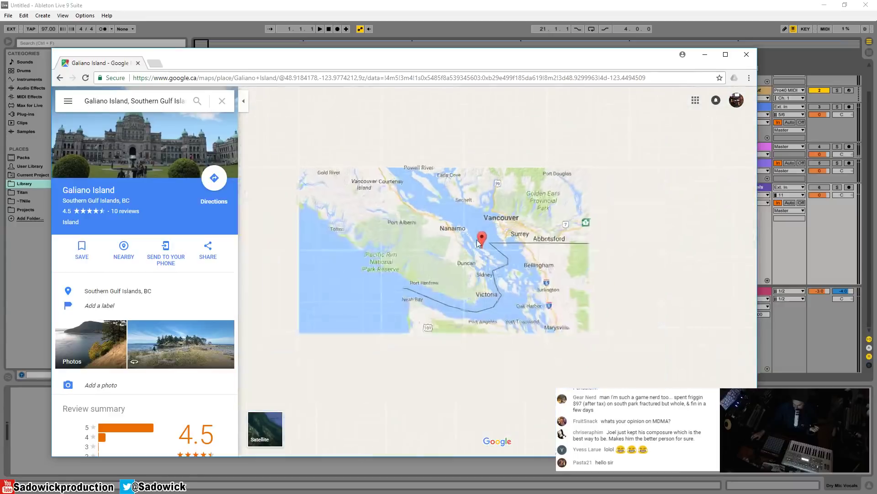
pyautogui.scroll(-2, 555, 179)
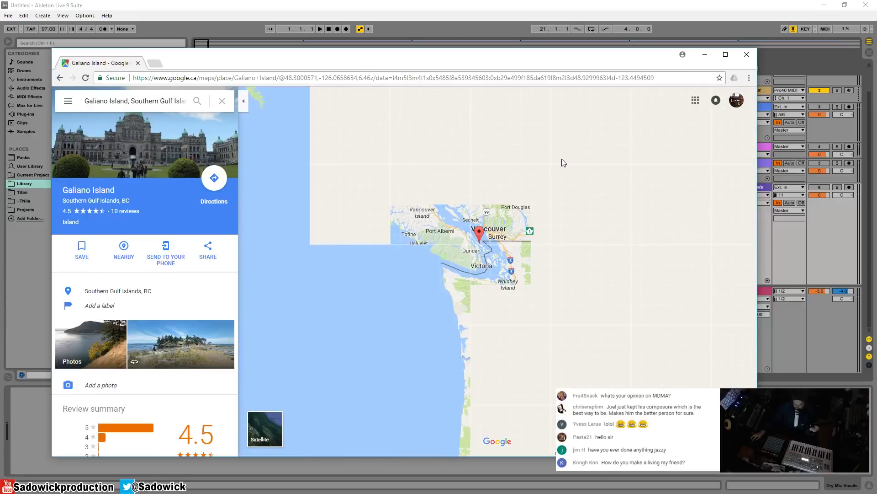
pyautogui.moveTo(563, 162); pyautogui.dragTo(506, 190)
pyautogui.moveTo(469, 274); pyautogui.dragTo(516, 278)
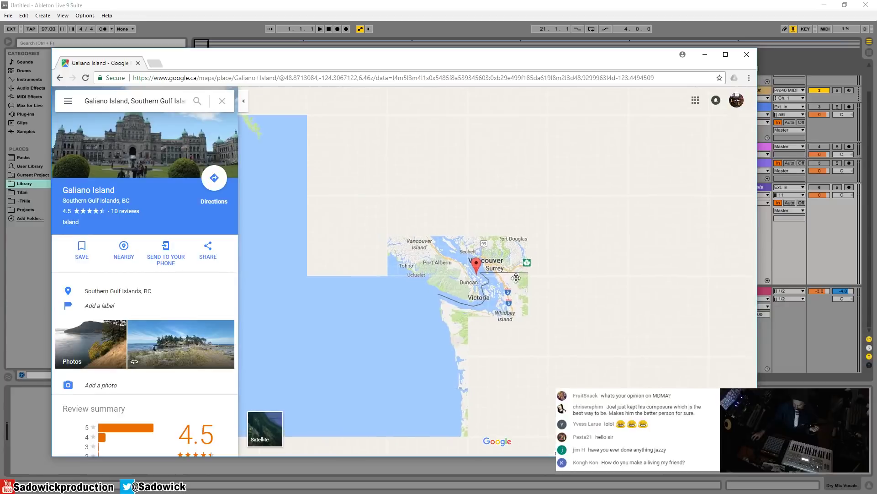
# Examine Galiano Island and the Montague Harbour area up close on the map, and close the map page.
pyautogui.scroll(5, 516, 278)
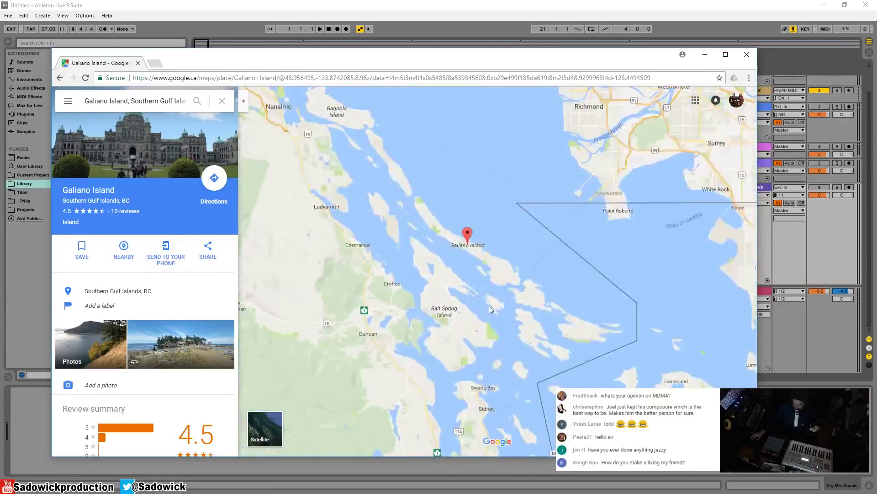
pyautogui.scroll(5, 489, 310)
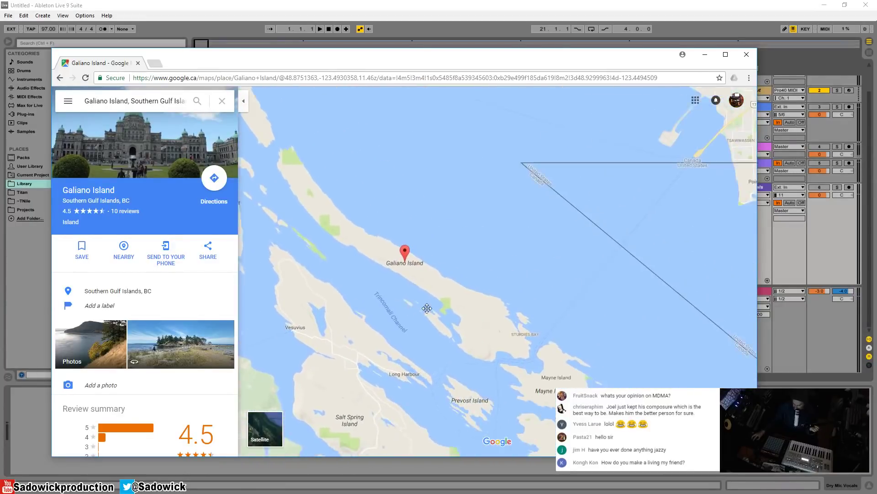
pyautogui.scroll(2, 427, 308)
pyautogui.moveTo(365, 254); pyautogui.dragTo(461, 314)
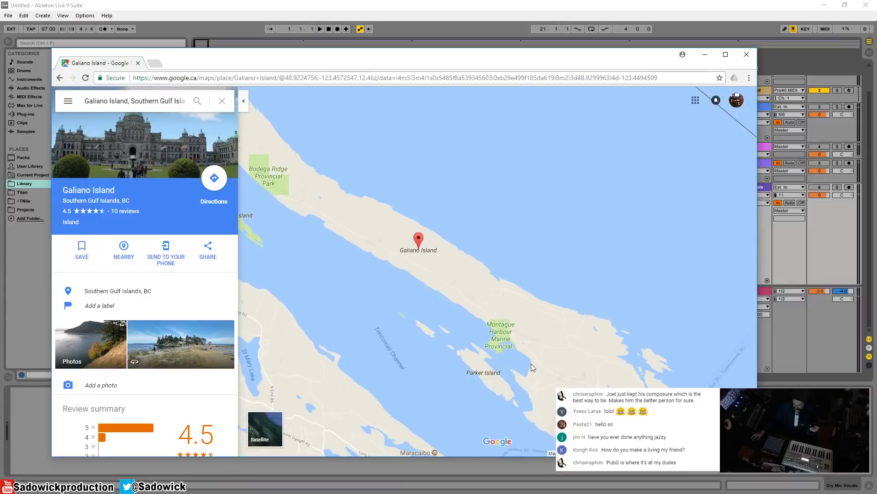
pyautogui.moveTo(435, 268); pyautogui.dragTo(382, 231)
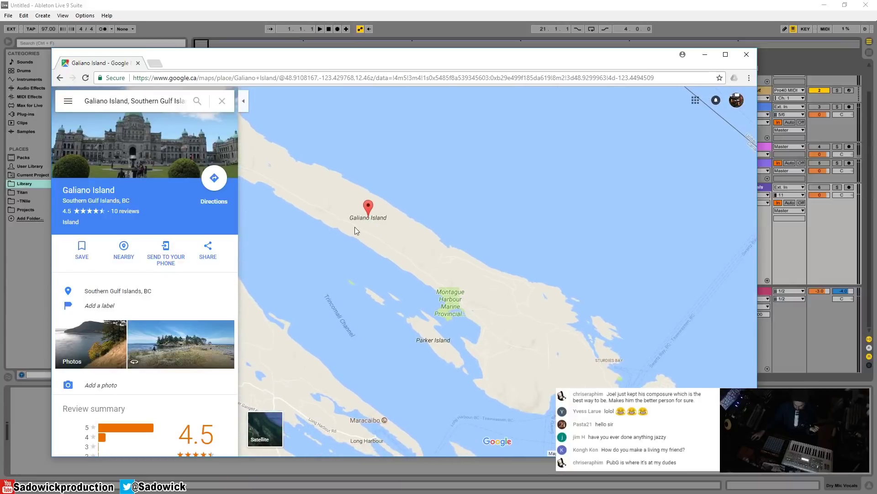
pyautogui.scroll(-1, 419, 243)
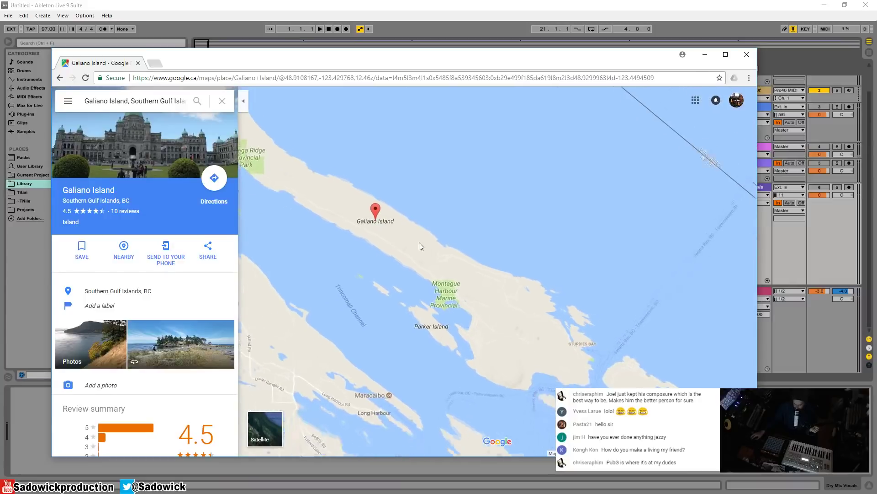
pyautogui.click(138, 64)
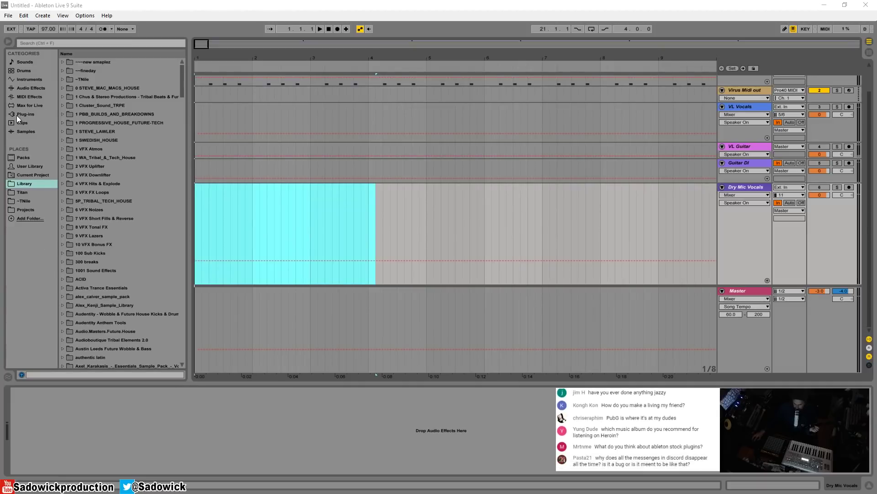
# Add the EQ Three audio effect to the Dry Mic Vocals track and switch its low band off and on again.
pyautogui.click(32, 87)
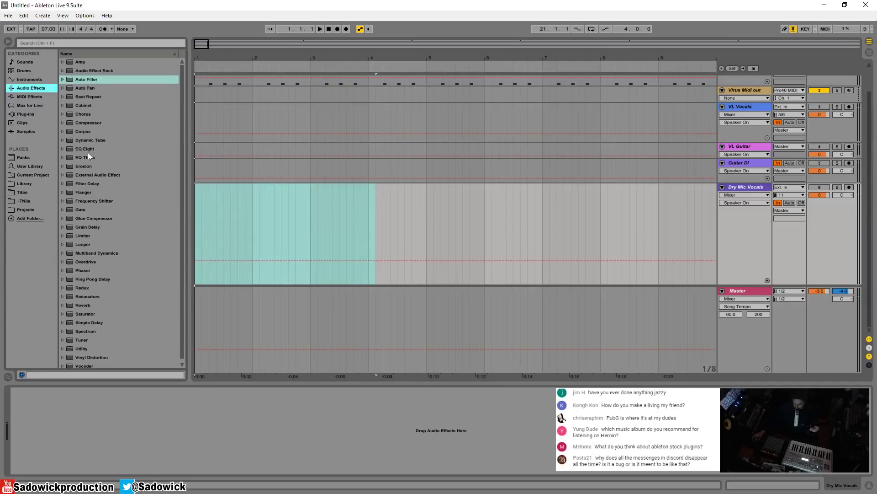
pyautogui.moveTo(86, 158); pyautogui.dragTo(110, 404)
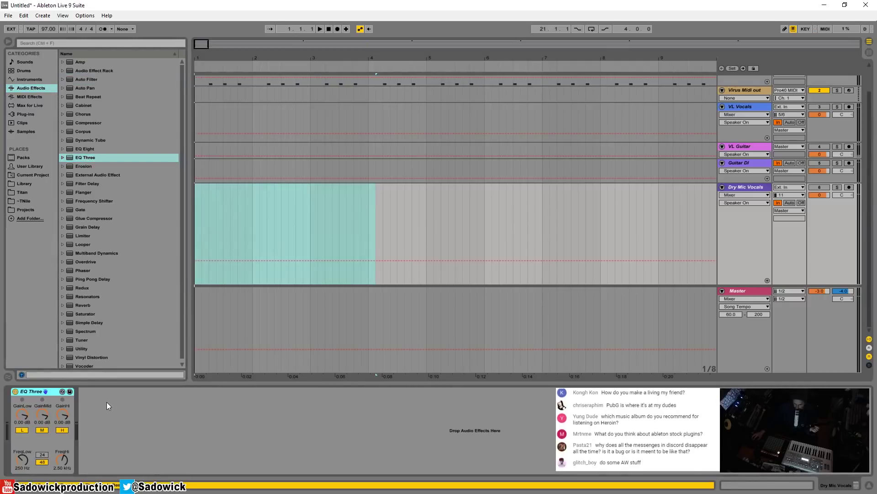
pyautogui.rightClick(31, 390)
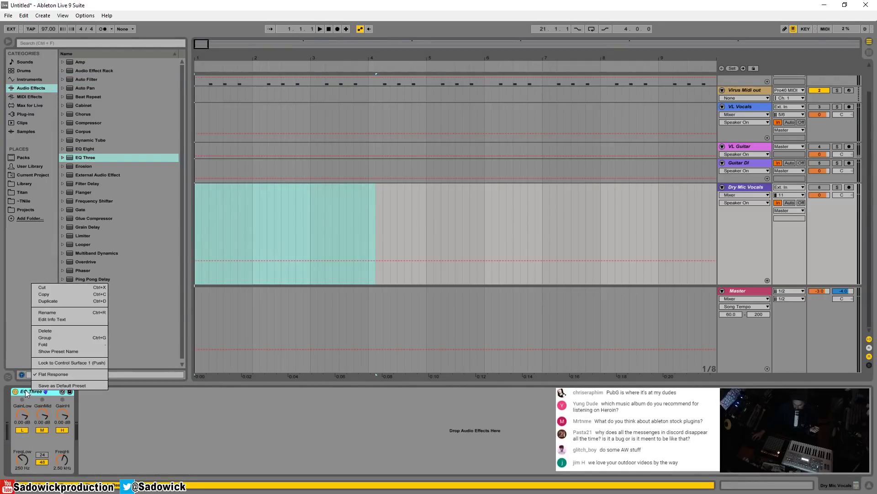
pyautogui.press('Escape')
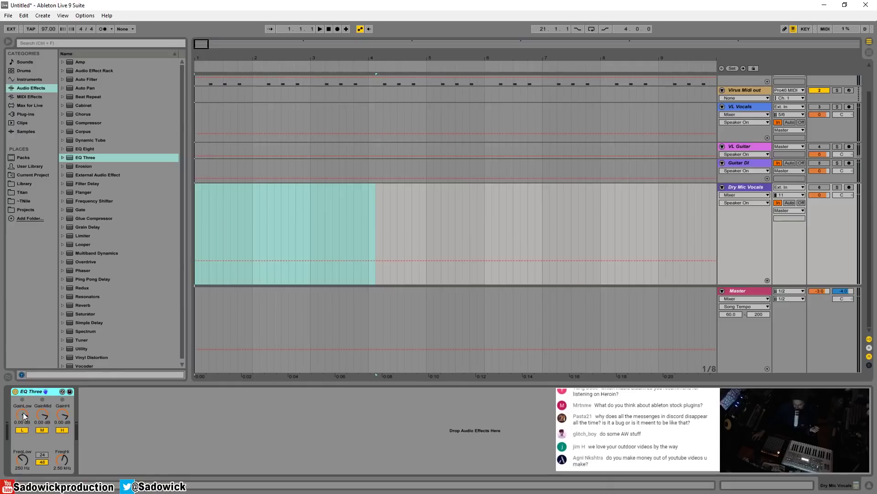
pyautogui.click(26, 430)
pyautogui.click(23, 429)
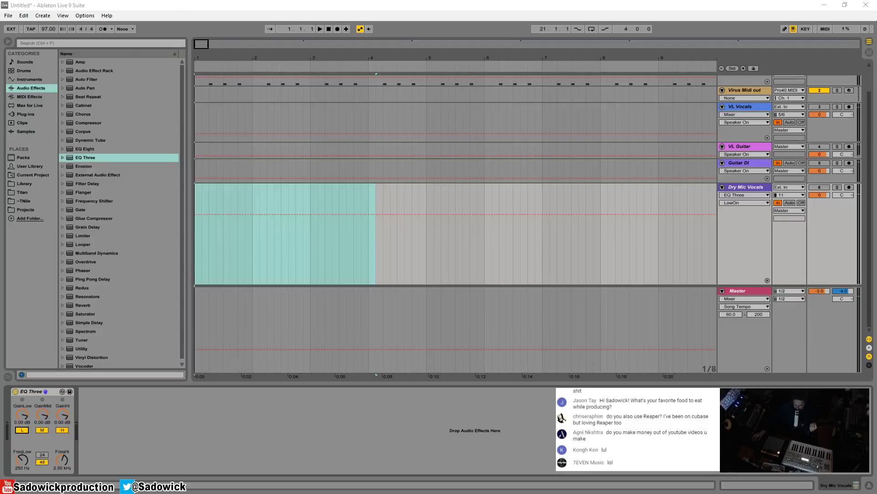
# Add an Auto Filter after EQ Three on the Dry Mic Vocals track.
pyautogui.moveTo(86, 79); pyautogui.dragTo(146, 403)
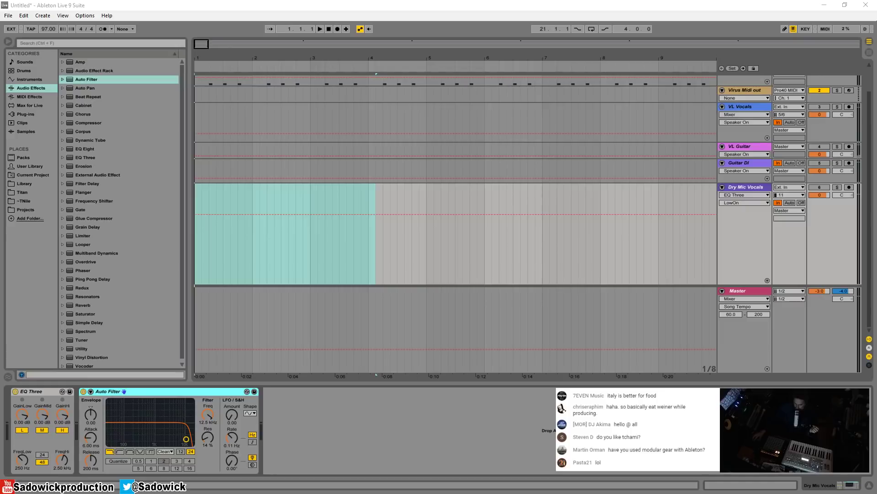
pyautogui.hotkey('ctrl', 'z')
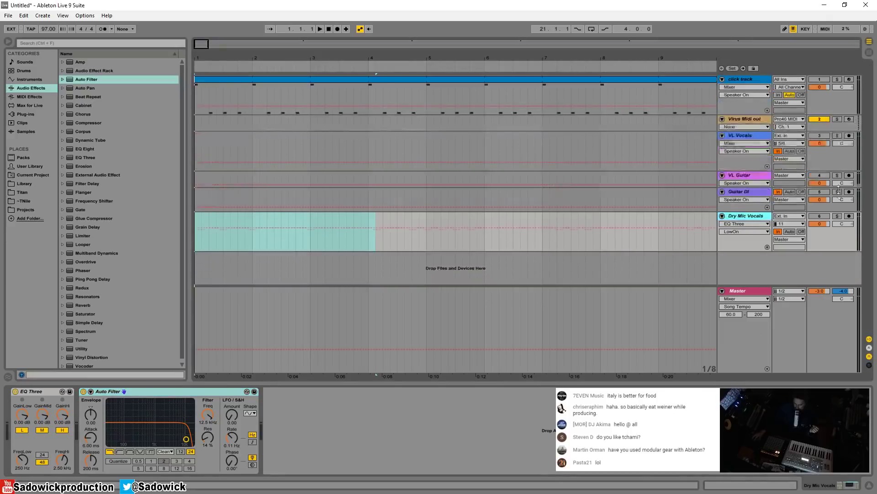
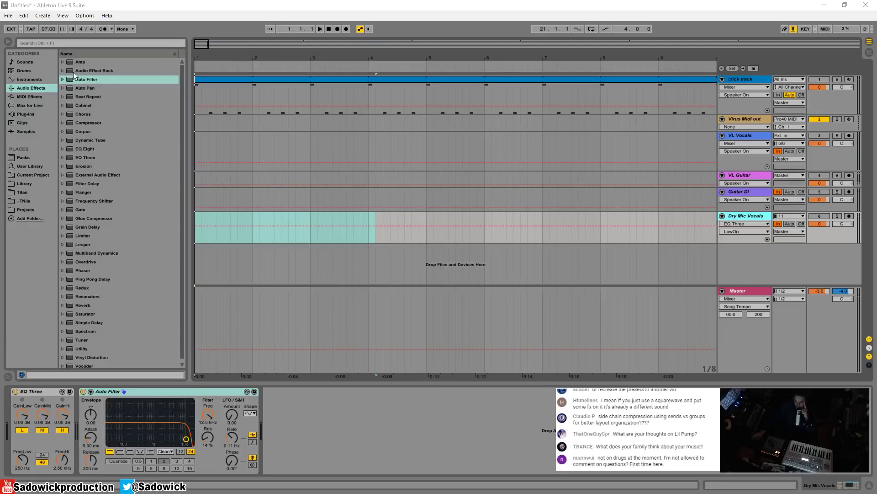
# Examine the FabFilter Pro-L and FabFilter Pro-Q 2 plug-in windows on the Master track, and close both.
pyautogui.click(740, 320)
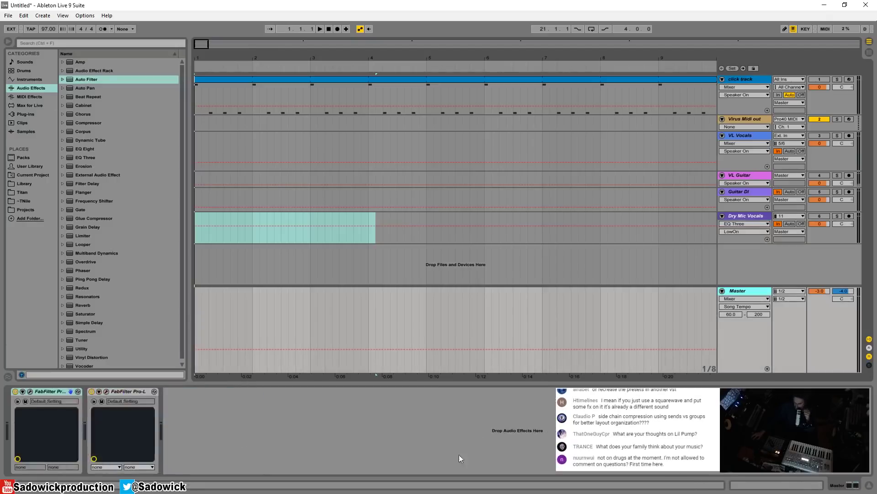
pyautogui.click(106, 391)
pyautogui.moveTo(249, 31); pyautogui.dragTo(427, 58)
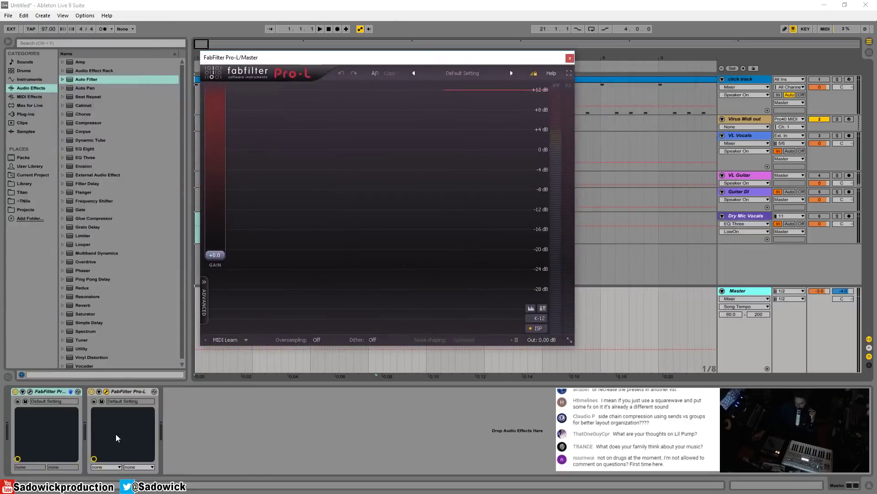
pyautogui.click(30, 391)
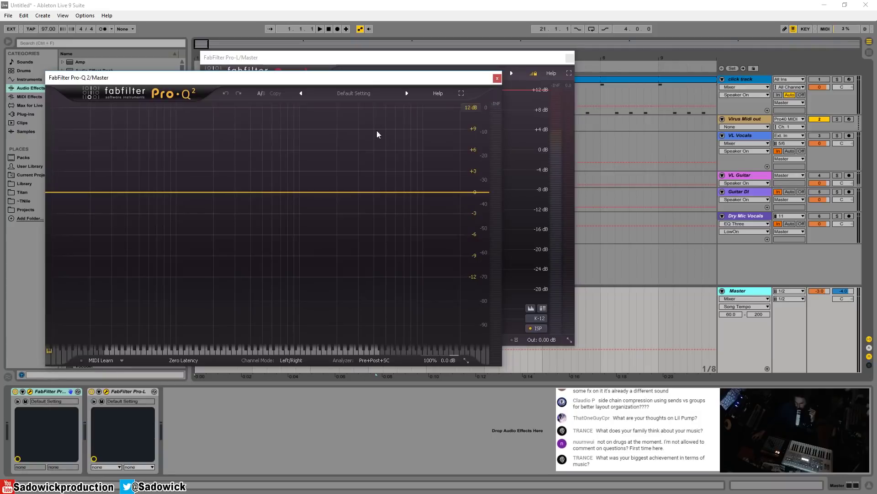
pyautogui.moveTo(361, 79); pyautogui.dragTo(402, 85)
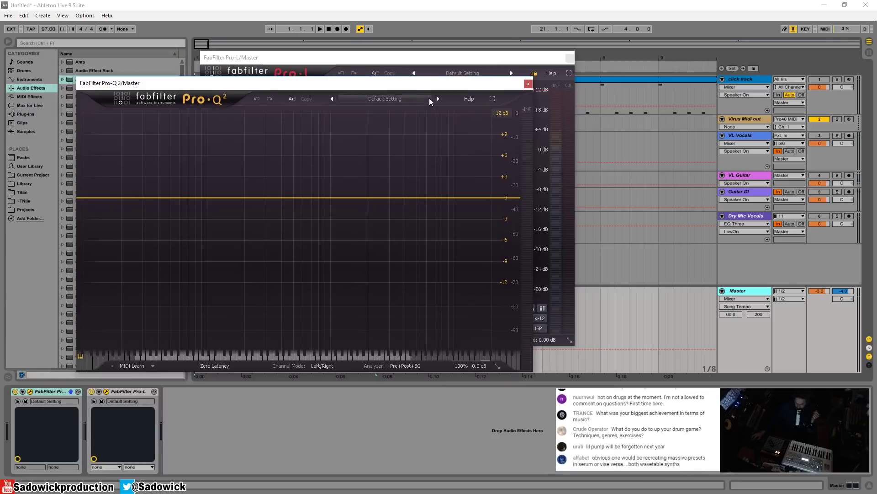
pyautogui.moveTo(419, 84); pyautogui.dragTo(548, 72)
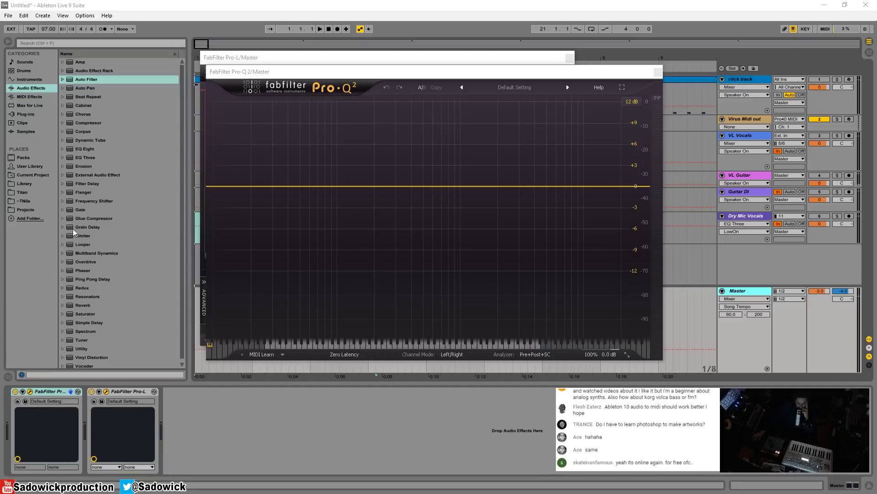
pyautogui.click(658, 72)
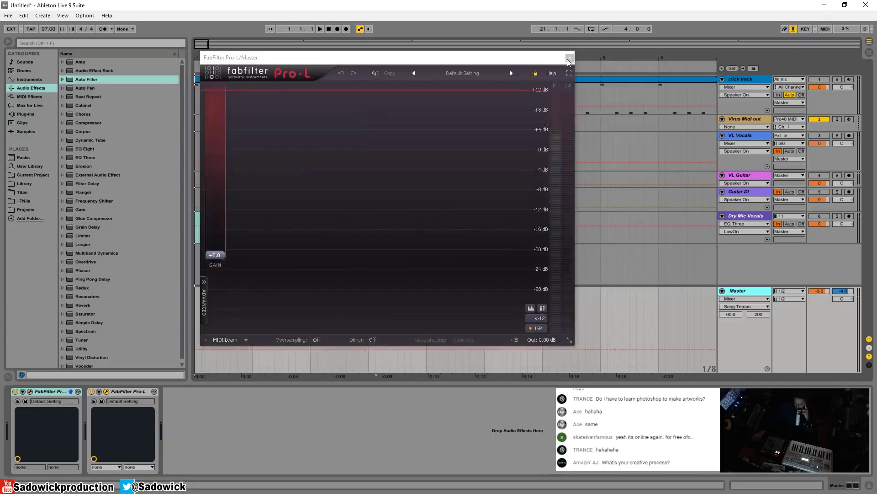
pyautogui.click(569, 58)
# Add the iZotope Ozone 8 plug-in to the Master track between FabFilter Pro-Q 2 and FabFilter Pro-L.
pyautogui.click(25, 114)
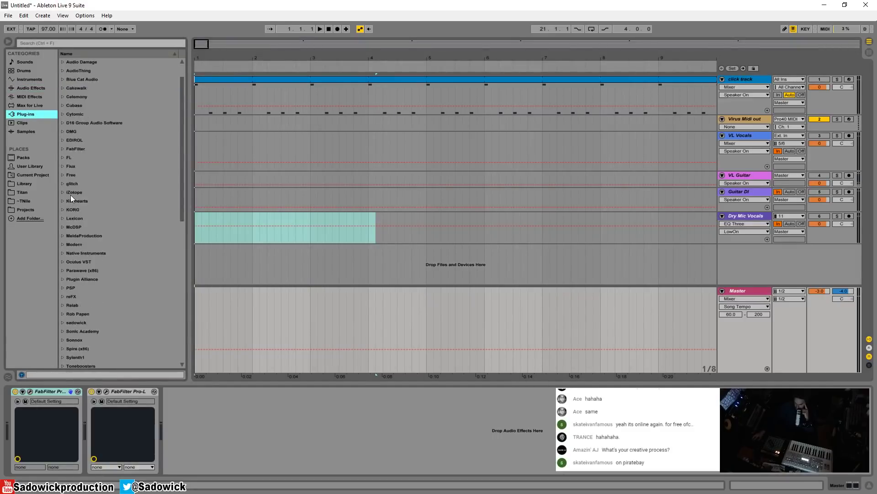
pyautogui.click(62, 192)
pyautogui.scroll(-6, 115, 252)
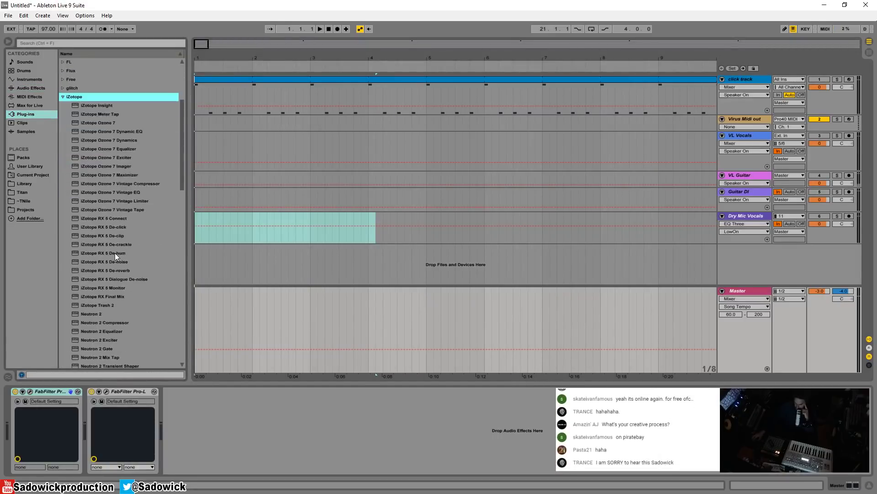
pyautogui.moveTo(92, 272); pyautogui.dragTo(117, 426)
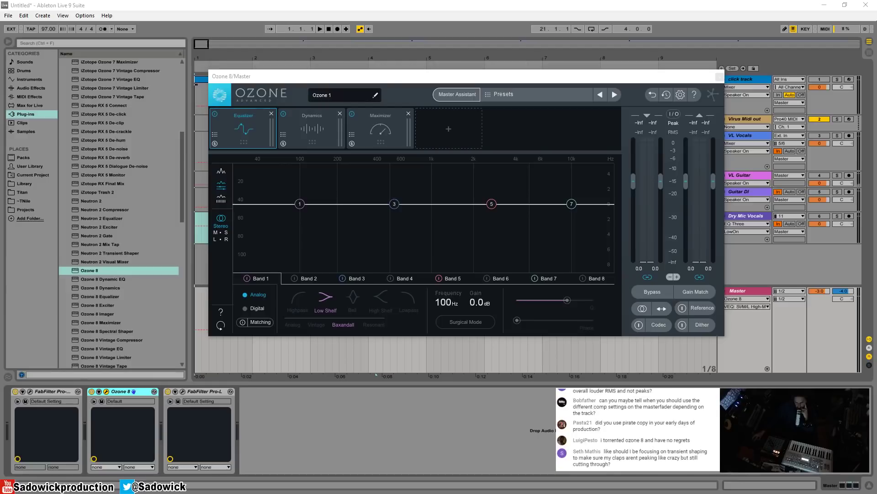
# Set band 1 of the Ozone 8 equalizer to about 78 Hz and -0.1 dB, and close the plug-in window.
pyautogui.moveTo(383, 80); pyautogui.dragTo(235, 70)
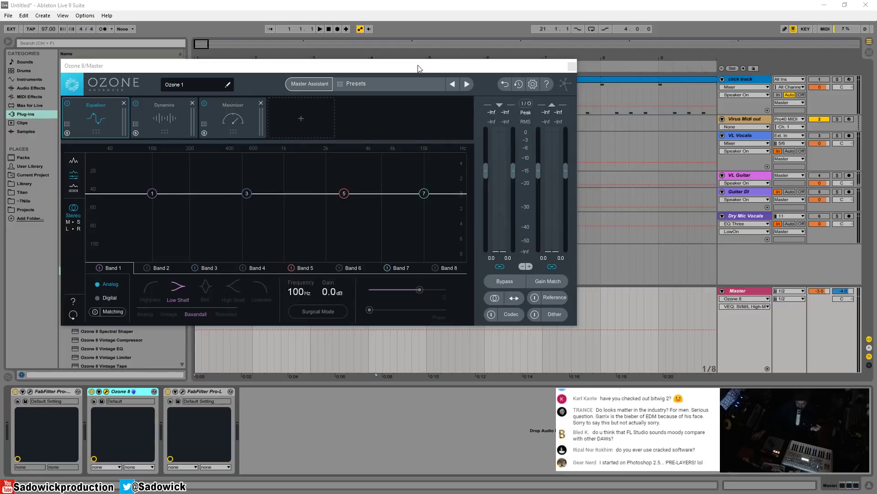
pyautogui.moveTo(420, 66); pyautogui.dragTo(510, 64)
pyautogui.moveTo(243, 192)
pyautogui.mouseDown()
pyautogui.moveTo(255, 233)
pyautogui.moveTo(242, 174)
pyautogui.moveTo(230, 192)
pyautogui.mouseUp()
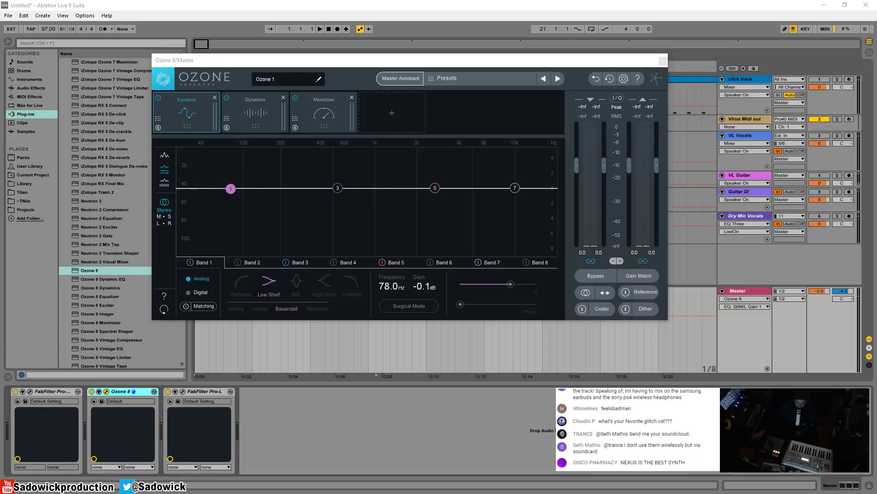
pyautogui.moveTo(288, 59); pyautogui.dragTo(248, 65)
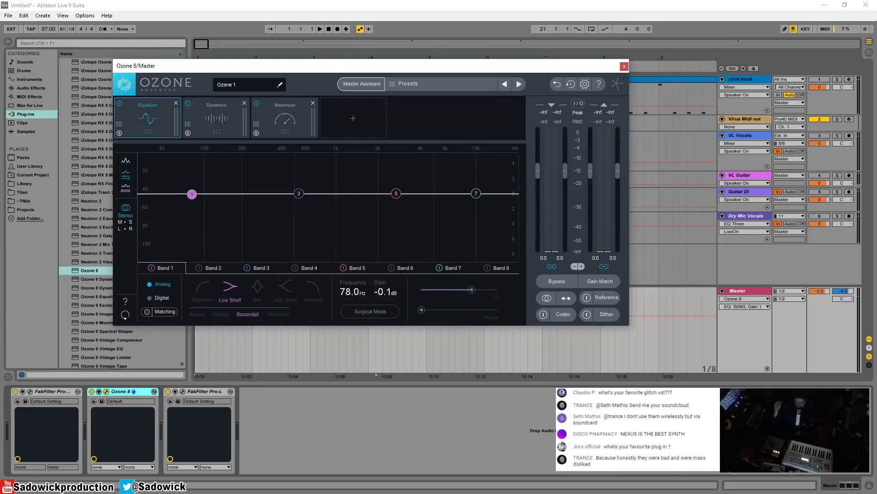
pyautogui.click(623, 67)
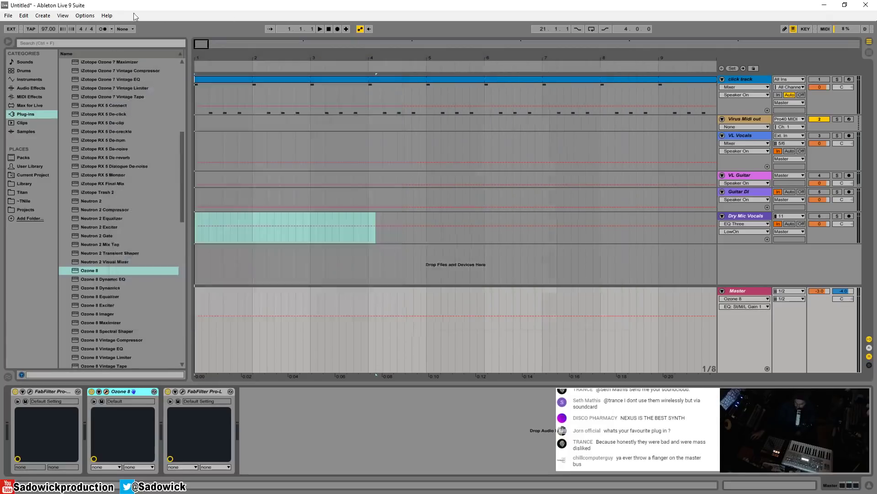
pyautogui.click(4, 16)
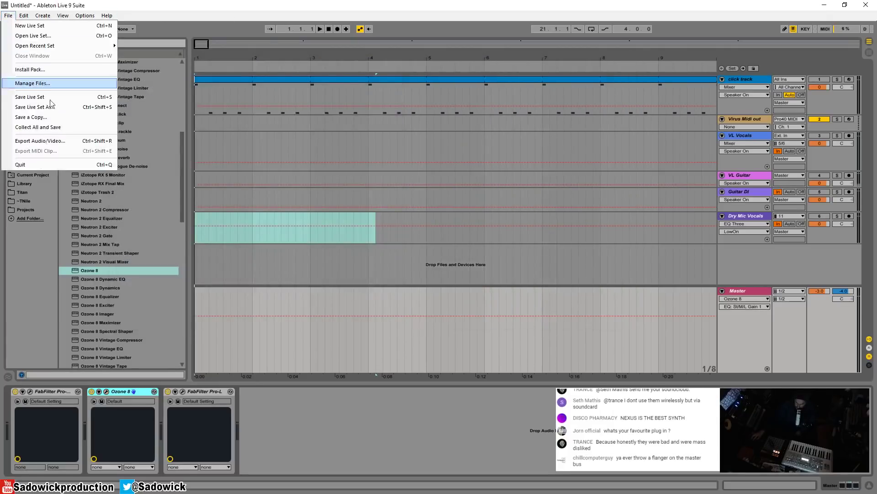
pyautogui.click(396, 218)
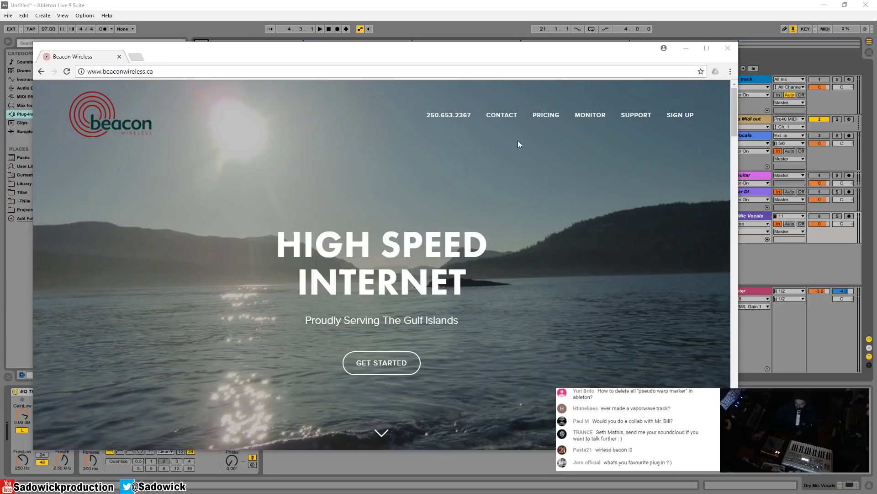
# Open the Beacon Wireless pricing page and examine the Community & Business Package's description, monthly data allowance and overage terms.
pyautogui.click(545, 114)
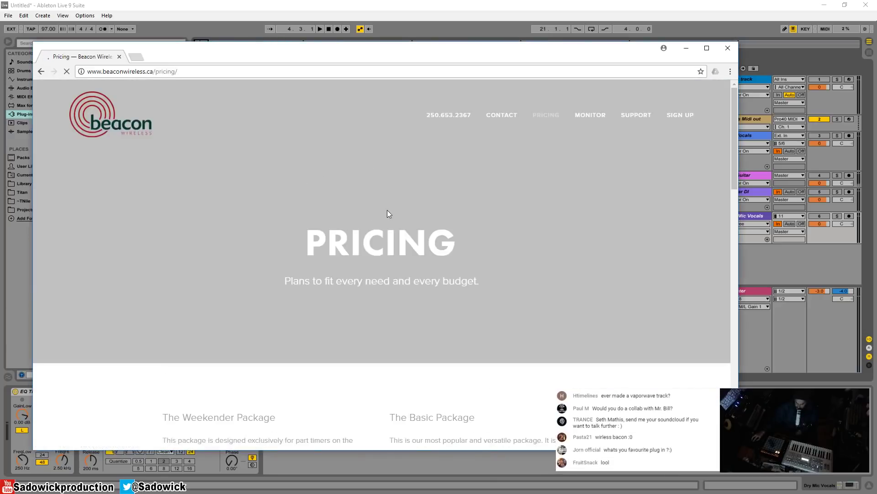
pyautogui.scroll(-4, 389, 215)
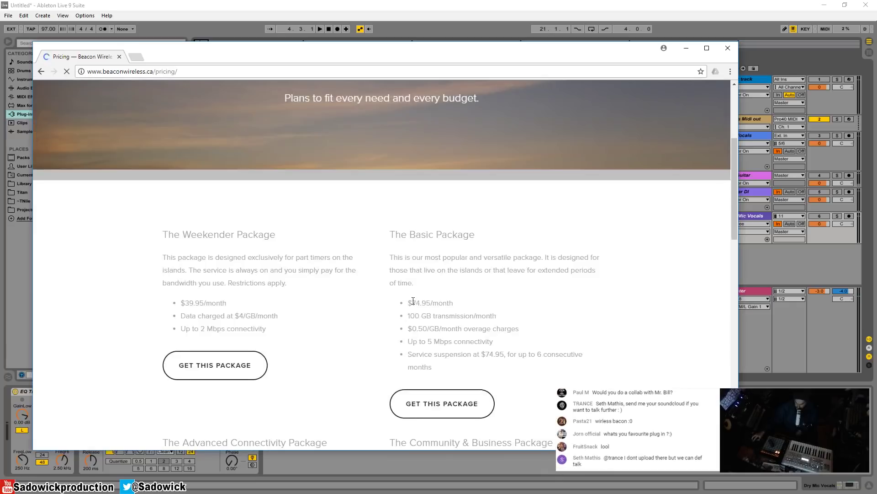
pyautogui.scroll(-4, 413, 301)
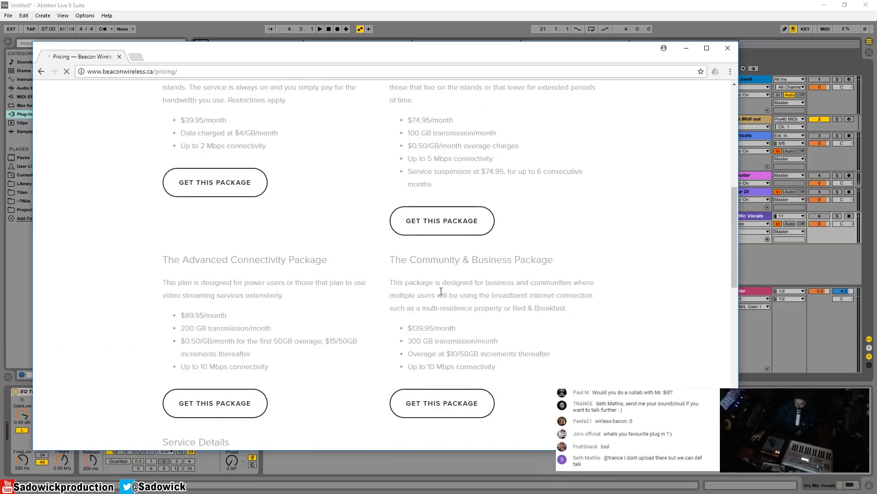
pyautogui.moveTo(414, 282); pyautogui.dragTo(591, 313)
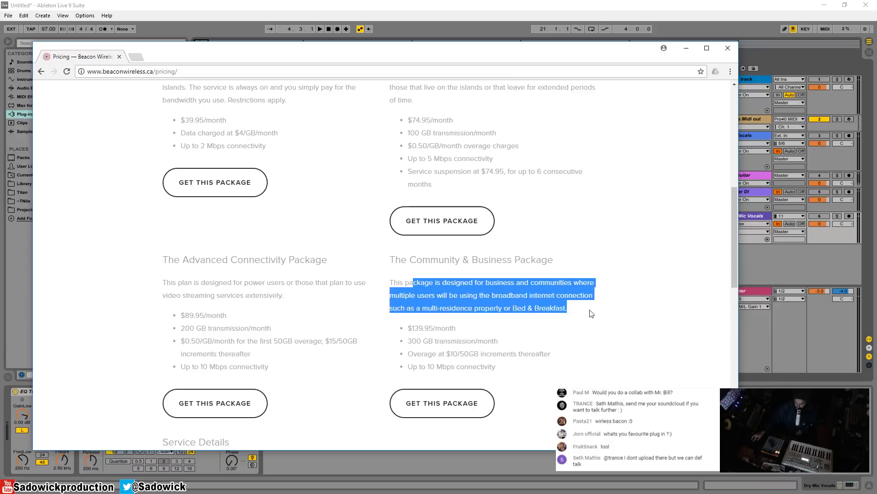
pyautogui.click(591, 314)
pyautogui.moveTo(412, 341); pyautogui.dragTo(515, 345)
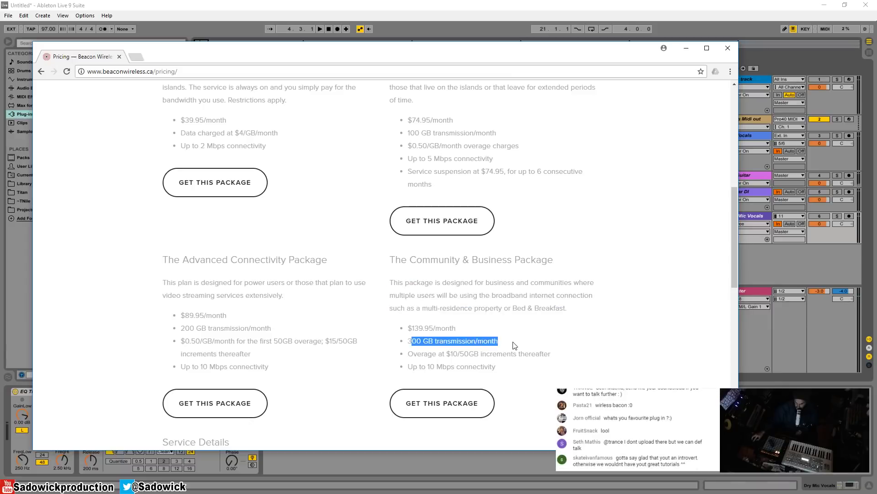
pyautogui.moveTo(444, 354); pyautogui.dragTo(558, 359)
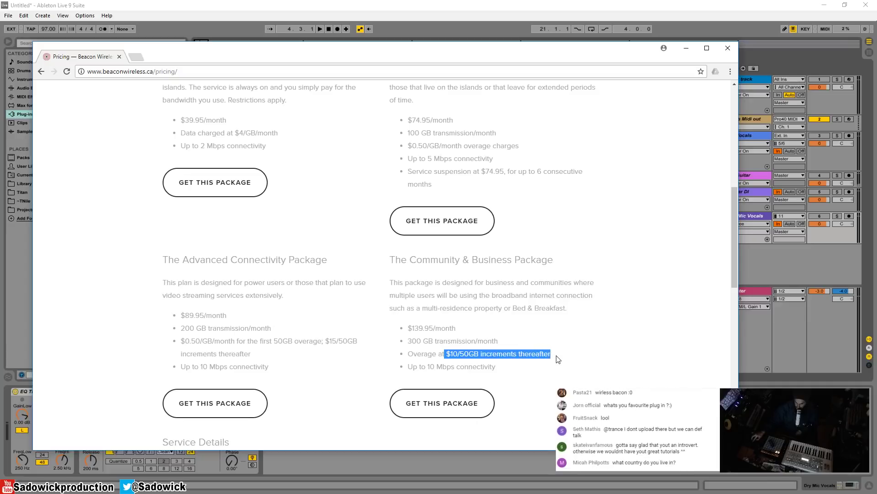
pyautogui.click(428, 322)
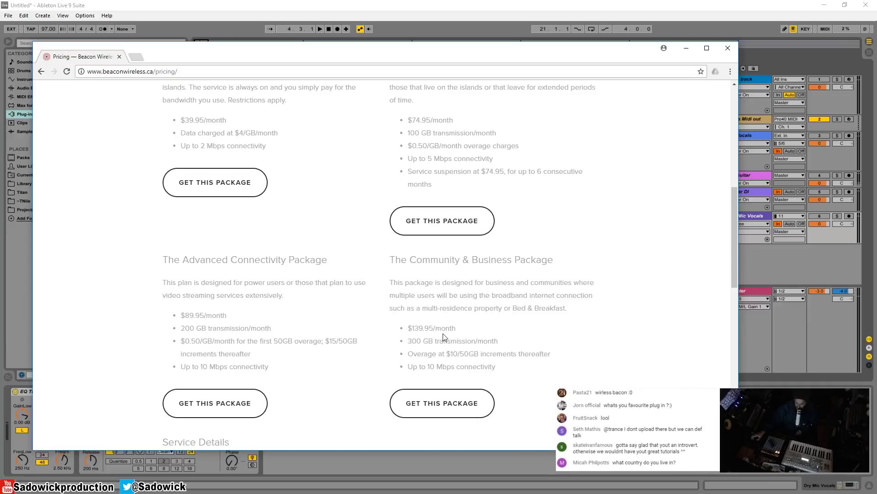
pyautogui.scroll(1, 443, 337)
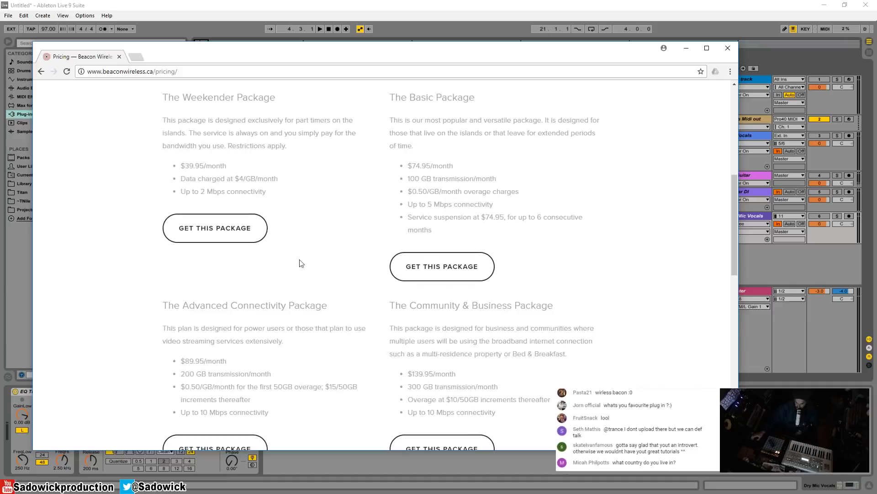
# Examine the installation and e-mail charges and the Community & Business Package's connection speed, and close the pricing page.
pyautogui.scroll(-5, 304, 251)
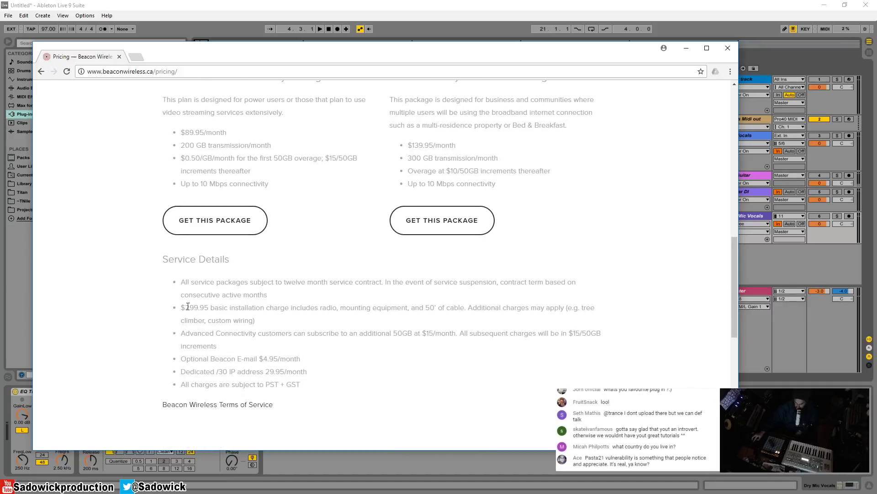
pyautogui.moveTo(184, 308); pyautogui.dragTo(302, 323)
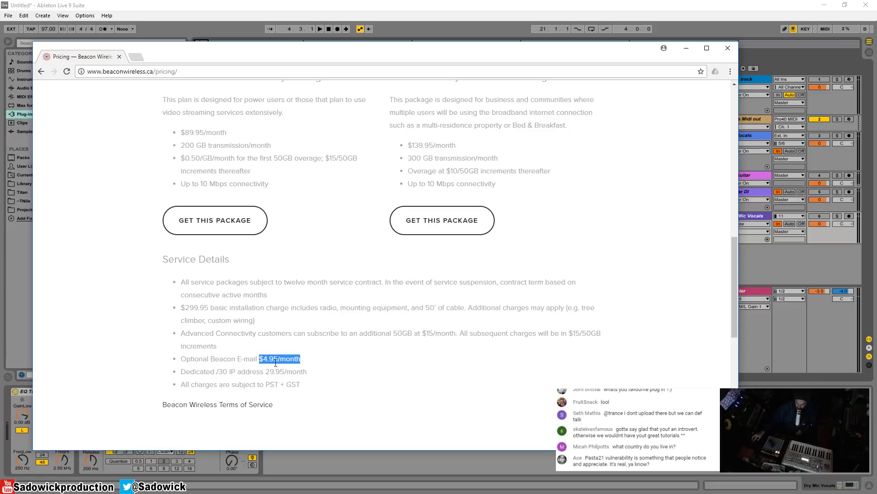
pyautogui.scroll(-4, 276, 349)
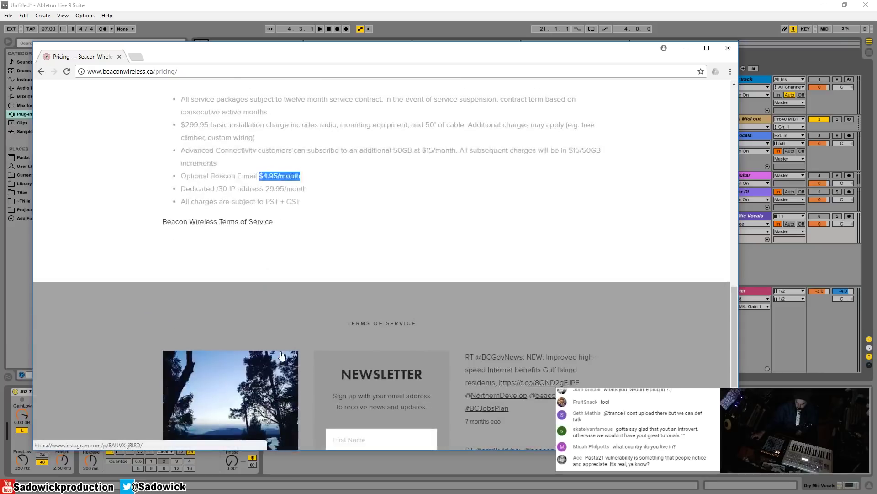
pyautogui.scroll(8, 285, 355)
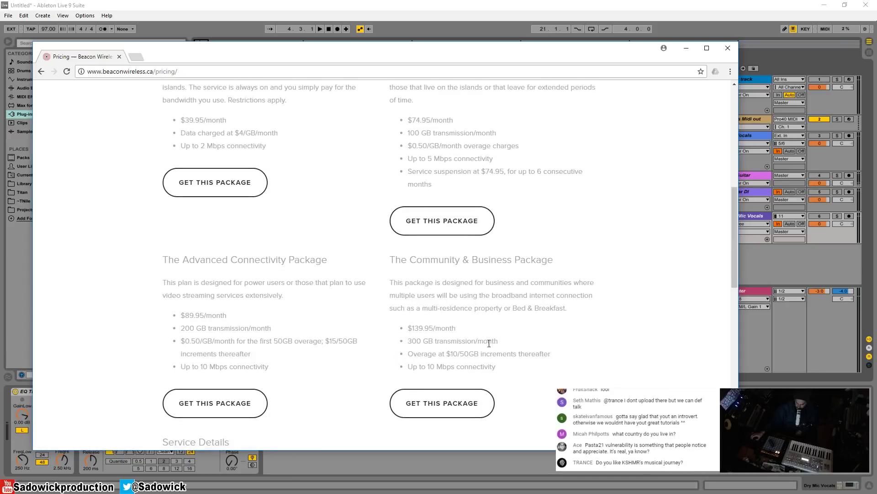
pyautogui.scroll(1, 487, 347)
pyautogui.moveTo(414, 412); pyautogui.dragTo(455, 413)
pyautogui.click(440, 413)
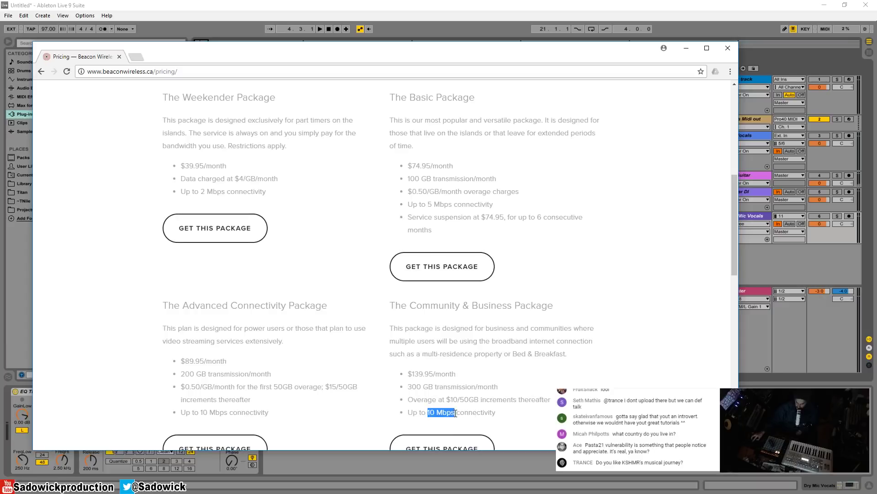
pyautogui.click(119, 57)
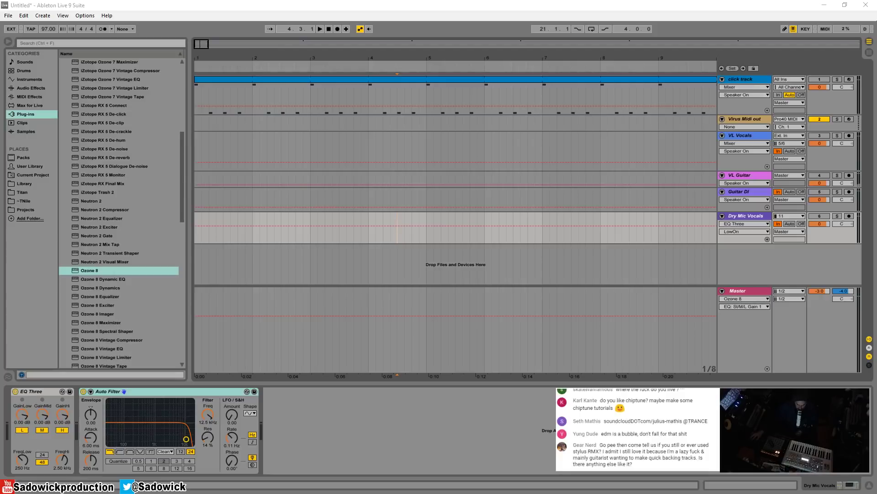
# Switch to the Google Maps page and examine Galiano Island with its neighbouring islands and the mainland around Delta and Point Roberts.
pyautogui.hotkey('alt', 'Tab')
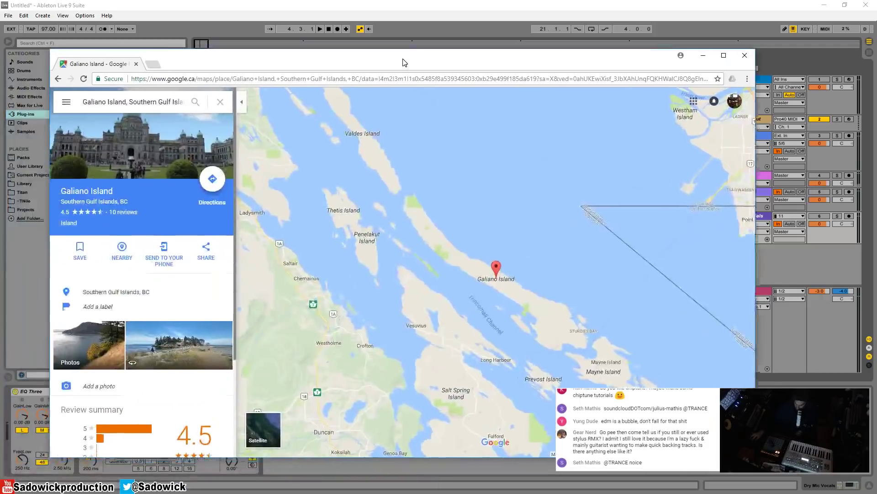
pyautogui.moveTo(403, 62); pyautogui.dragTo(421, 60)
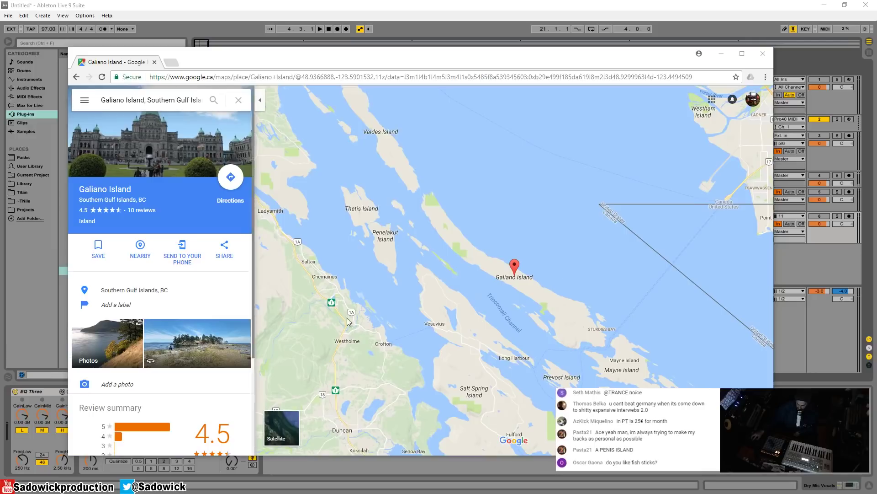
pyautogui.moveTo(576, 270); pyautogui.dragTo(512, 253)
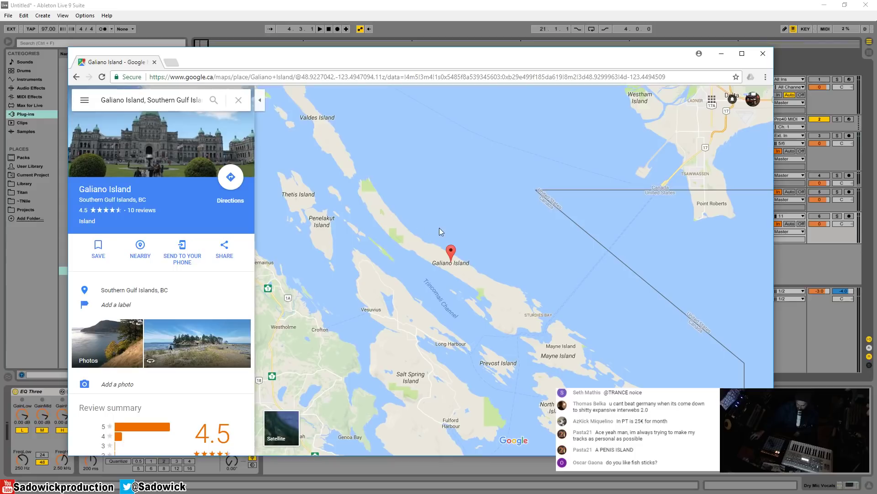
pyautogui.scroll(-1, 440, 227)
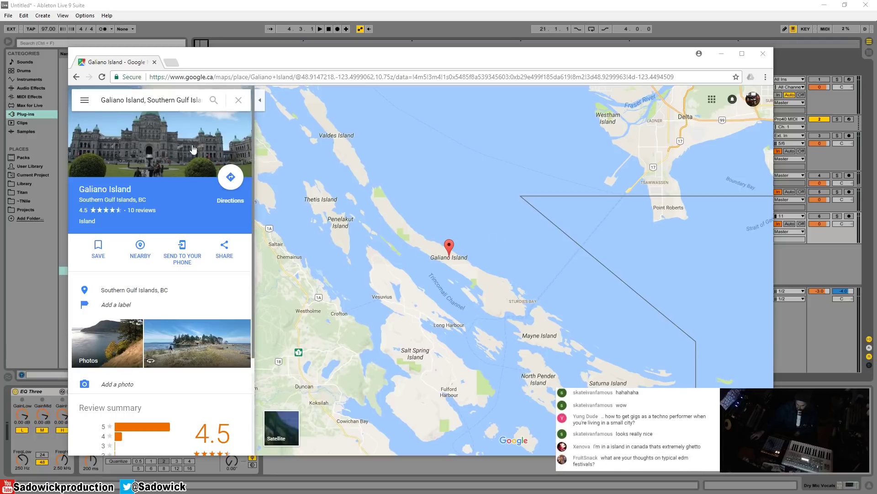
pyautogui.moveTo(453, 287); pyautogui.dragTo(421, 317)
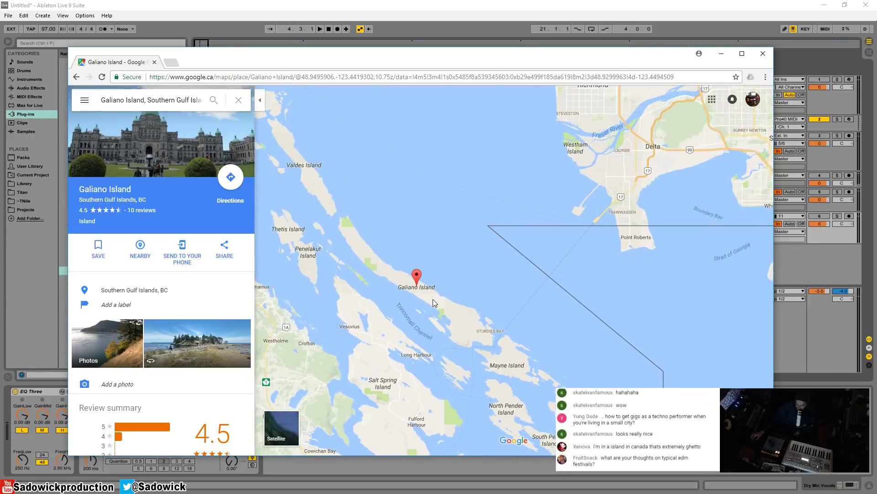
pyautogui.moveTo(429, 301); pyautogui.dragTo(431, 291)
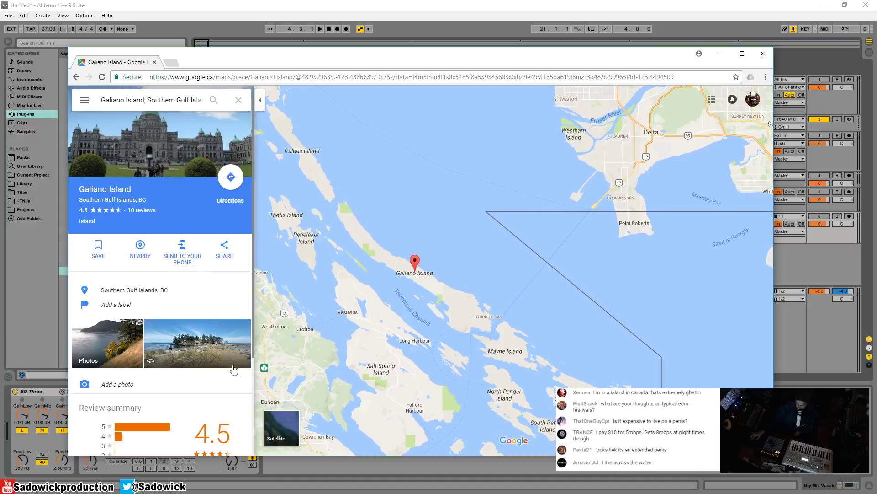
# Close the Google Maps page, switch to the browser showing the Ableton website's home page, and close that page after viewing it.
pyautogui.click(155, 61)
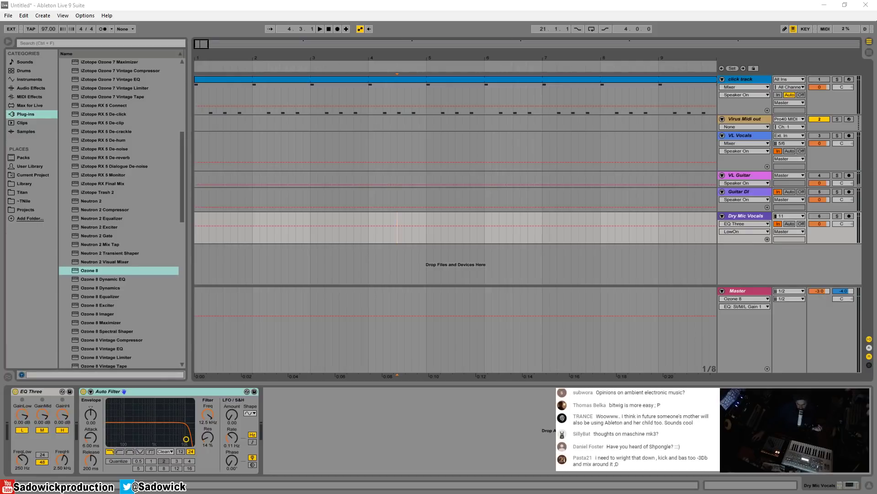
pyautogui.hotkey('alt', 'Tab')
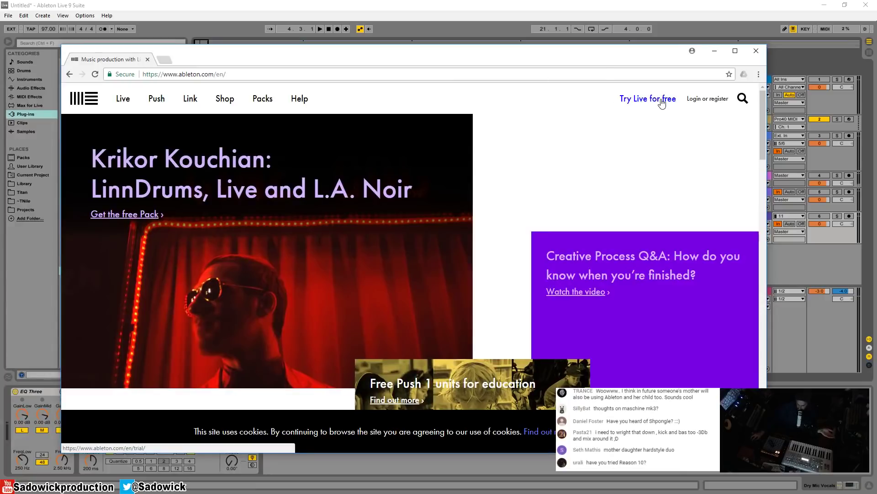
pyautogui.click(147, 60)
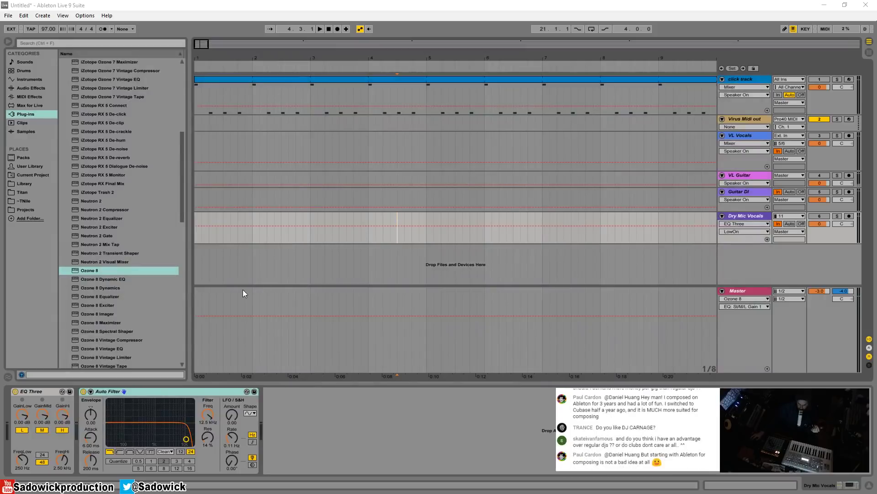
# Add the dblue_TapeStop plug-in from the Free folder after FabFilter Pro-L on the Master track, and remove it from the chain.
pyautogui.click(839, 312)
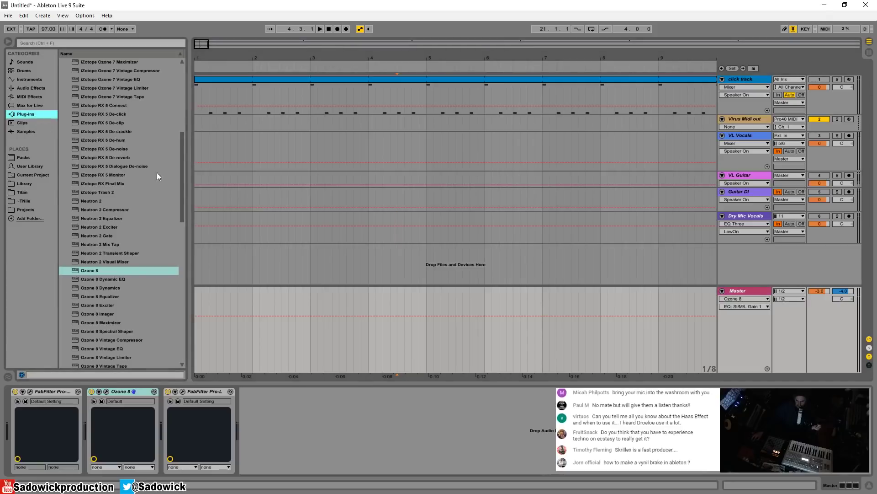
pyautogui.scroll(9, 182, 172)
pyautogui.click(66, 218)
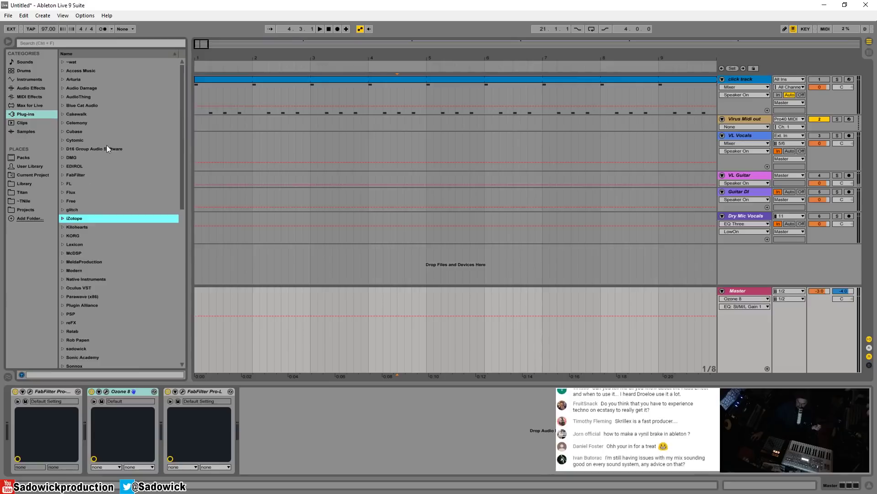
pyautogui.click(62, 192)
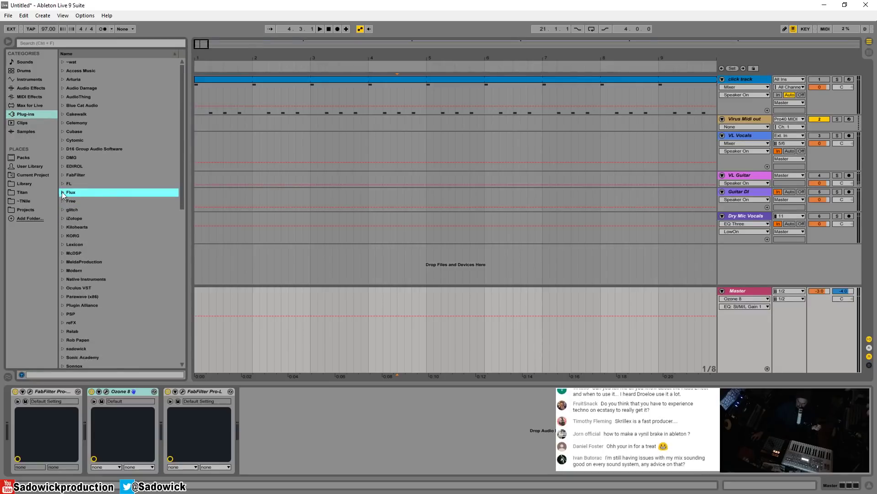
pyautogui.click(63, 201)
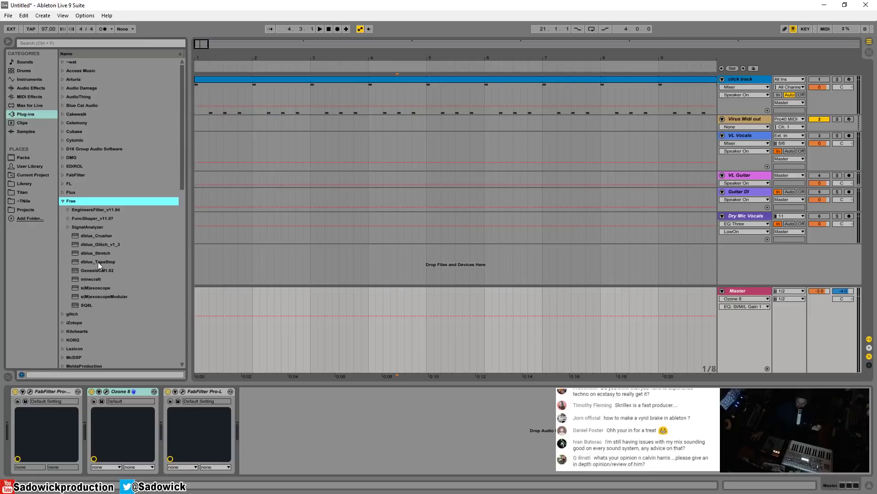
pyautogui.moveTo(84, 260); pyautogui.dragTo(314, 406)
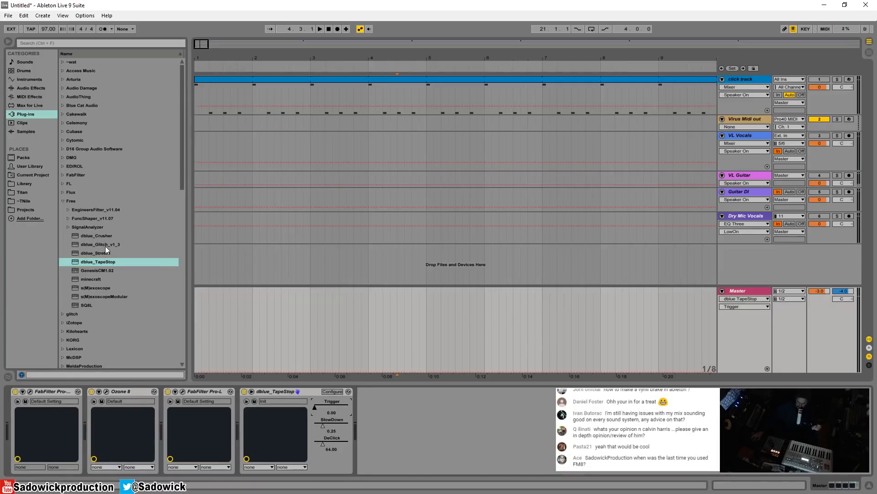
pyautogui.rightClick(284, 391)
pyautogui.click(288, 392)
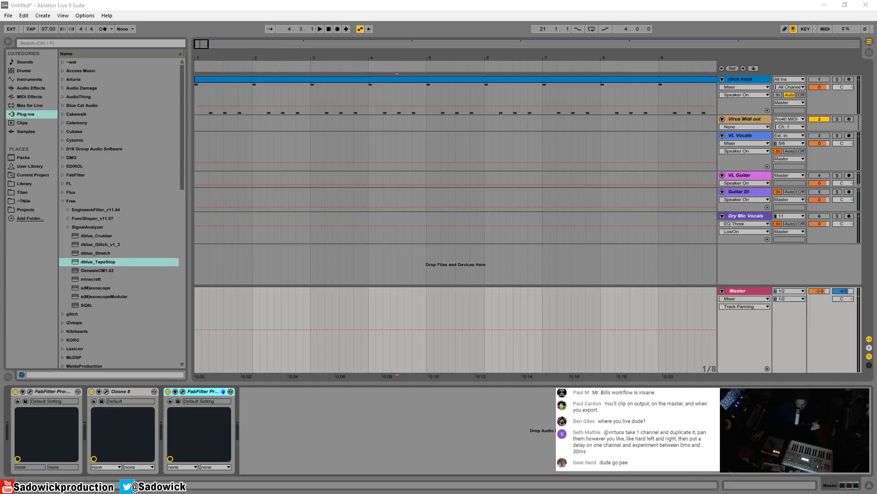
# Open the FabFilter Pro-L window from the Master track's device chain and reposition it over the arrangement.
pyautogui.click(291, 419)
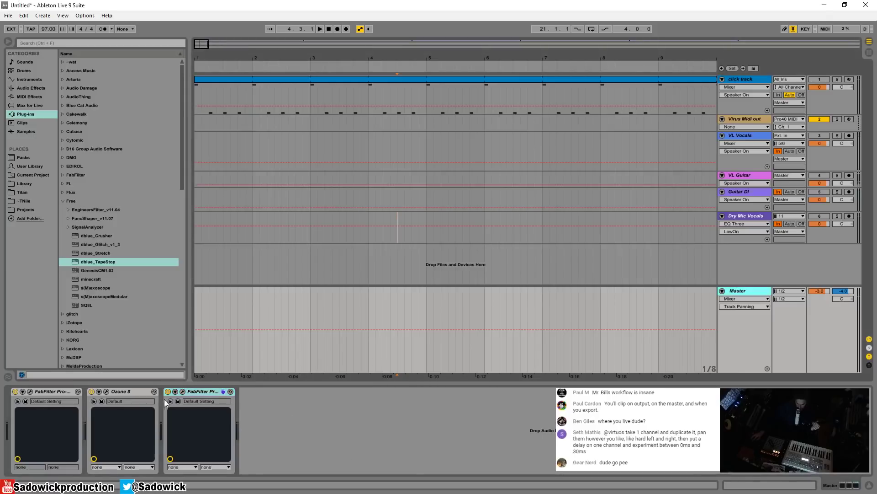
pyautogui.click(182, 392)
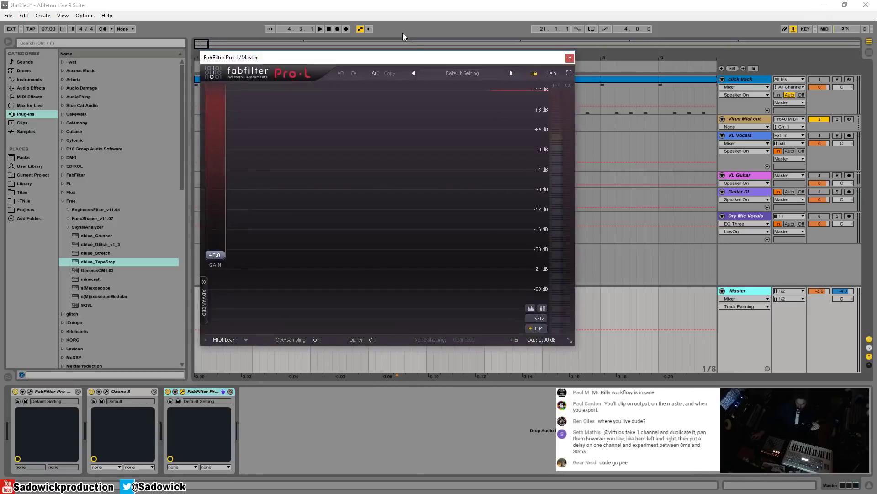
pyautogui.moveTo(404, 58); pyautogui.dragTo(310, 71)
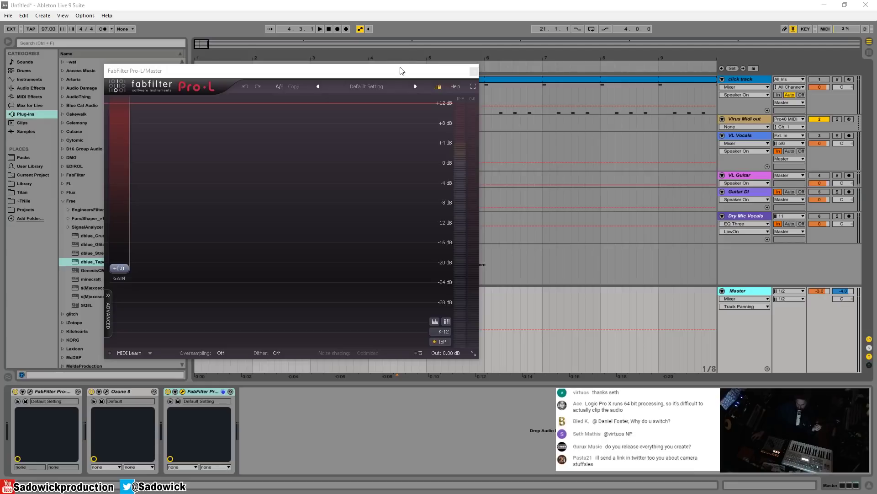
pyautogui.moveTo(401, 73)
pyautogui.mouseDown()
pyautogui.moveTo(350, 82)
pyautogui.moveTo(376, 68)
pyautogui.moveTo(410, 70)
pyautogui.mouseUp()
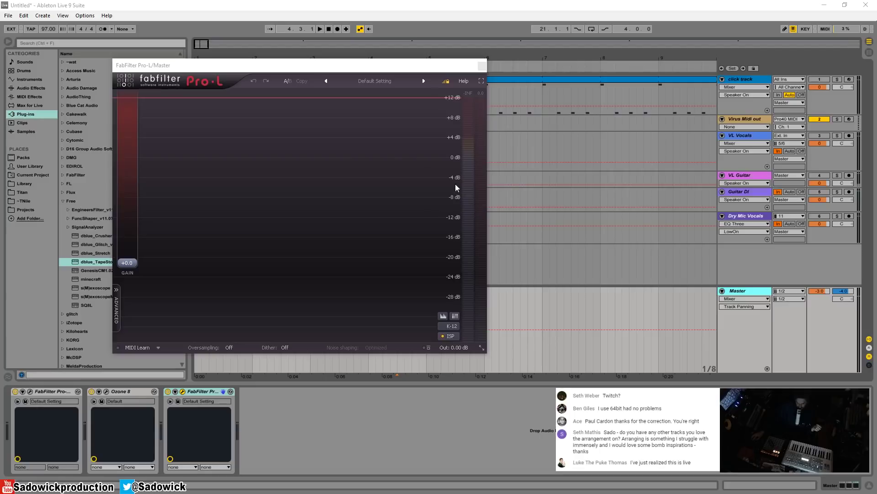
# Set the FabFilter Pro-L meter scale to -16 dB and close the plug-in window.
pyautogui.click(452, 326)
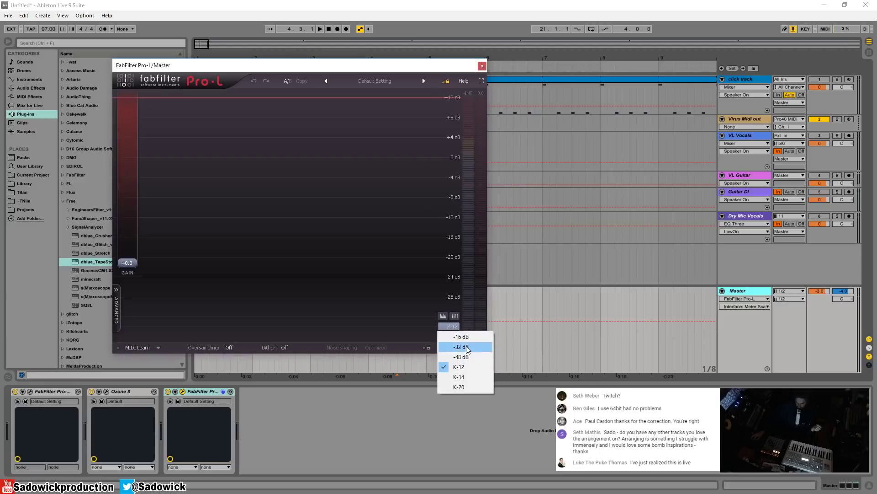
pyautogui.click(474, 337)
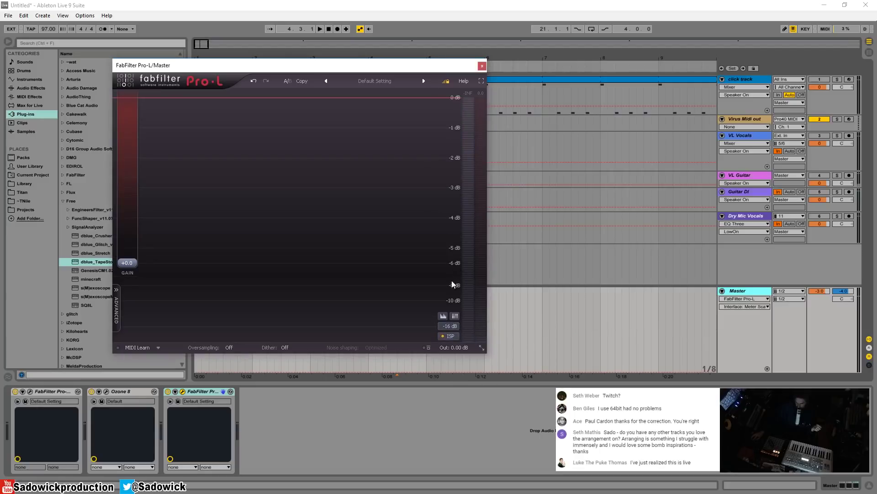
pyautogui.click(450, 326)
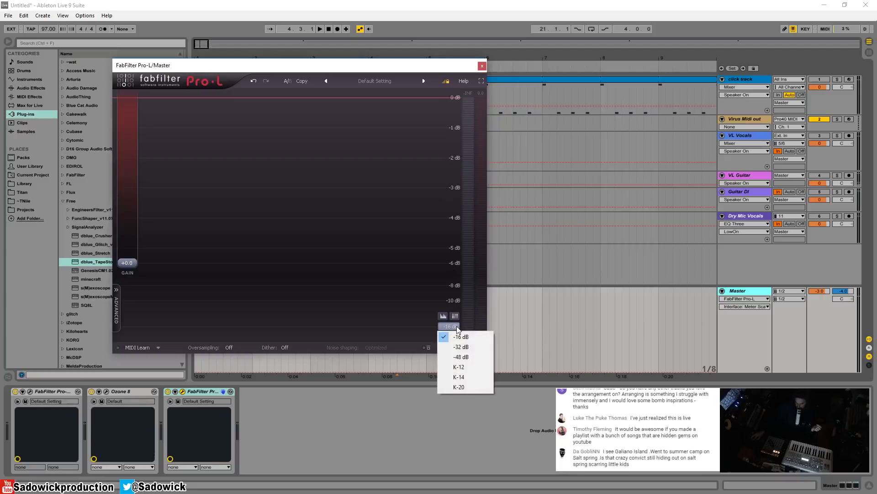
pyautogui.click(388, 232)
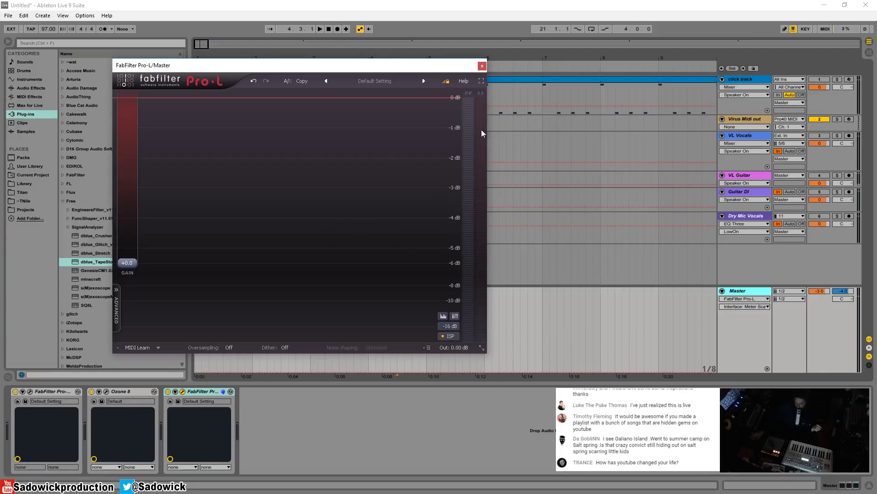
pyautogui.click(482, 66)
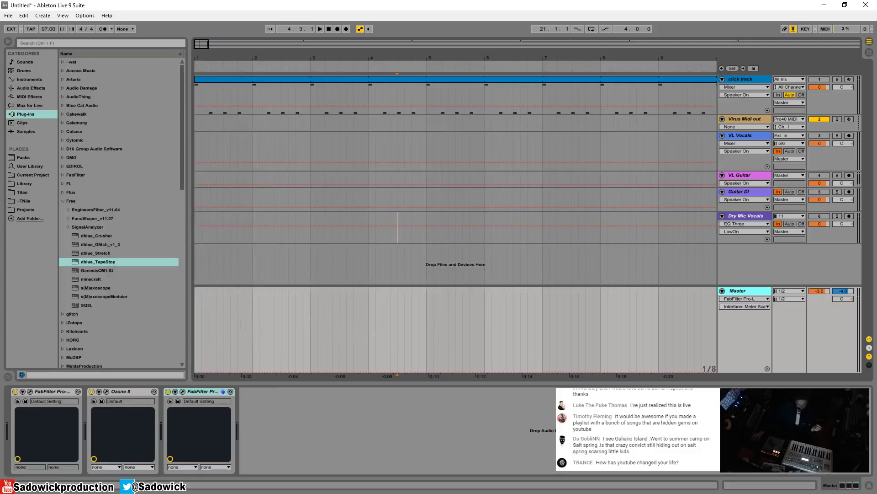
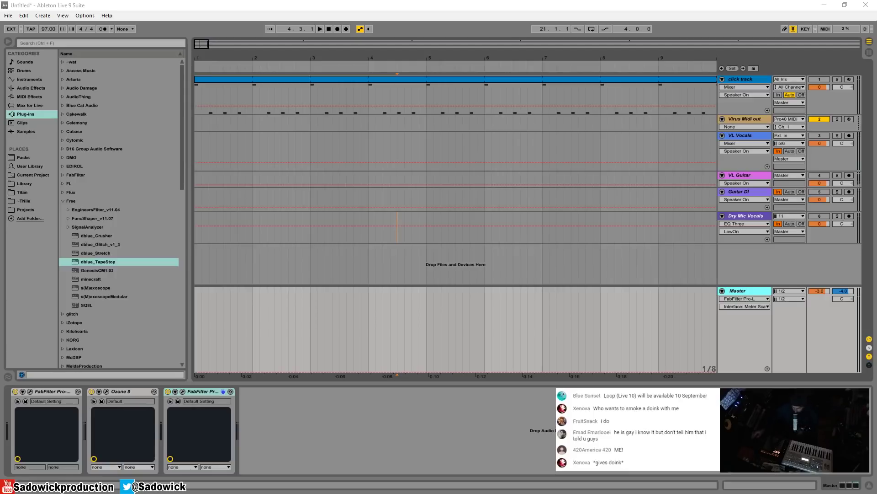
pyautogui.click(499, 398)
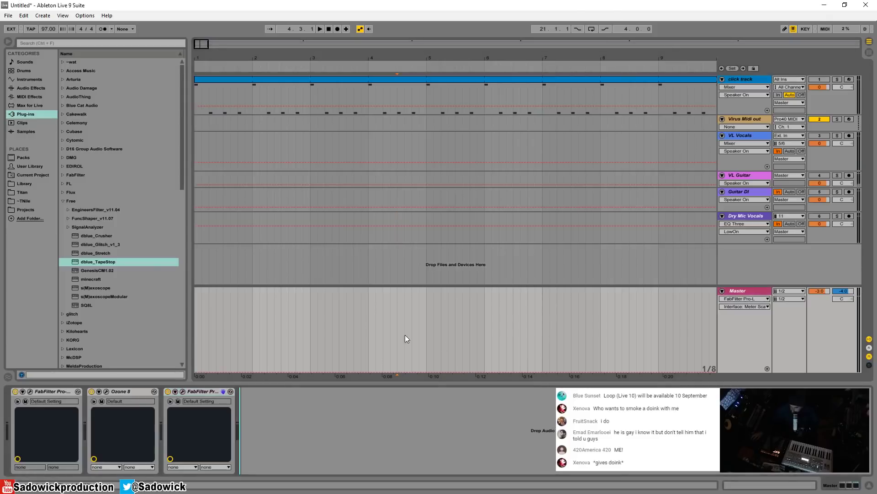